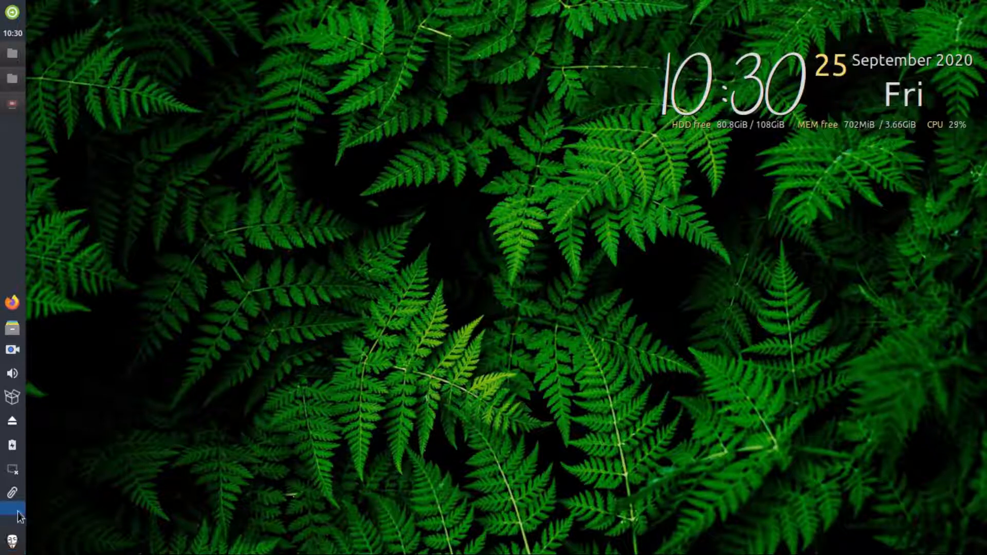
Launch Oracle VM VirtualBox Manager by searching the installed applications for "virt"
left_click(11, 543)
type("v")
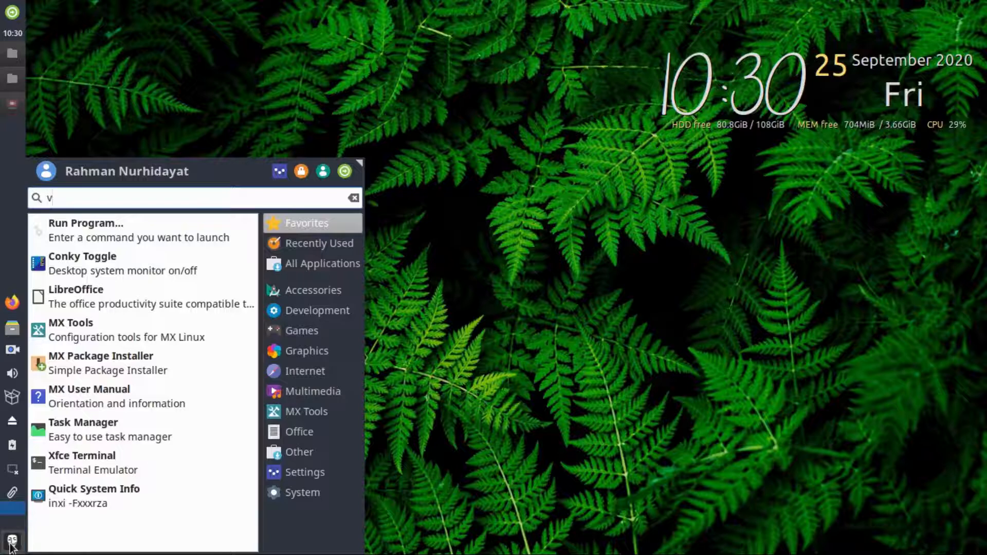
type("irt")
key("Return")
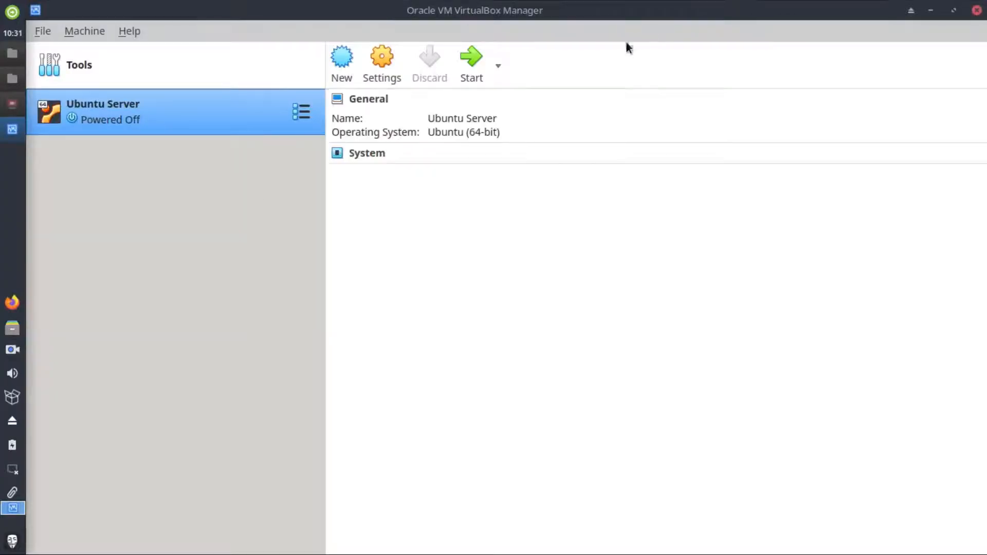
left_click(843, 30)
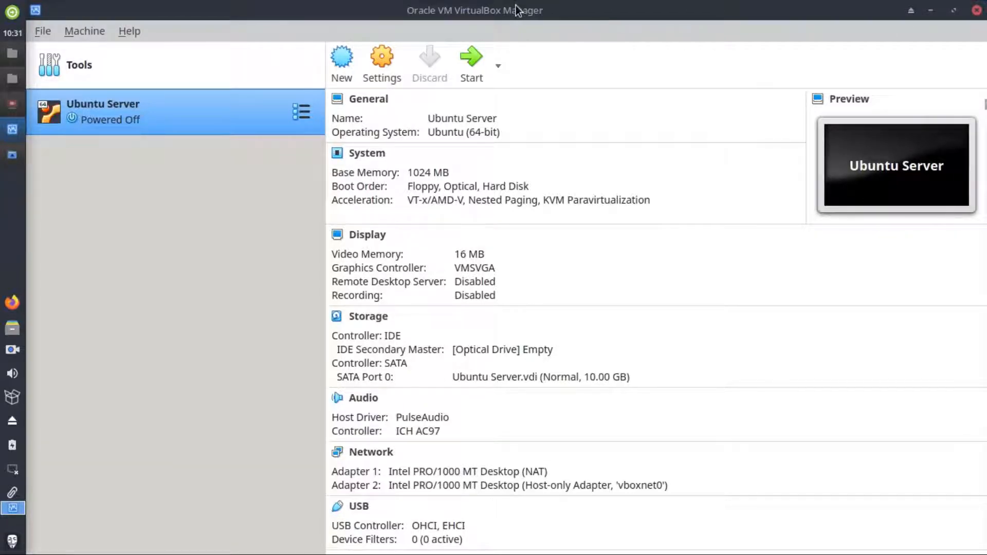
left_click_drag(539, 35, 516, 35)
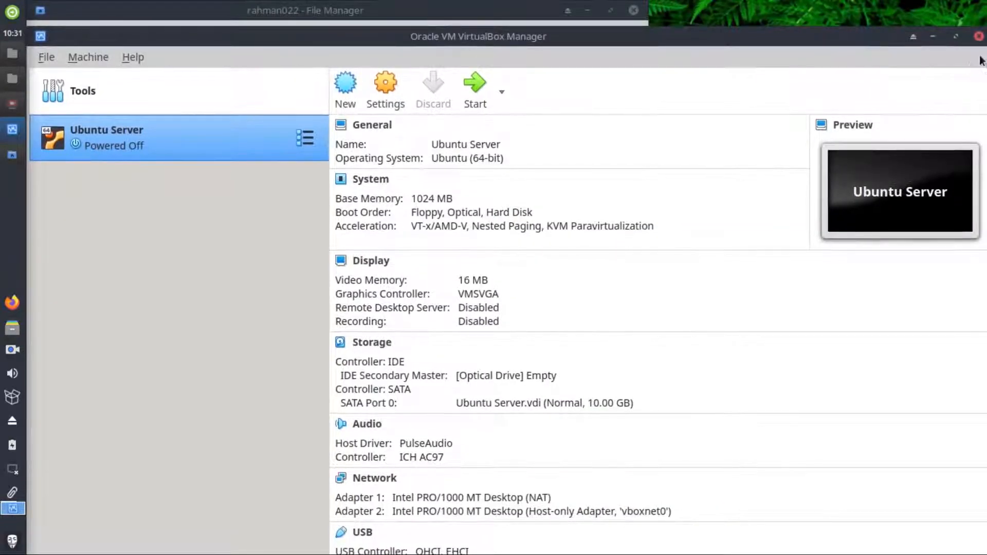
left_click(956, 35)
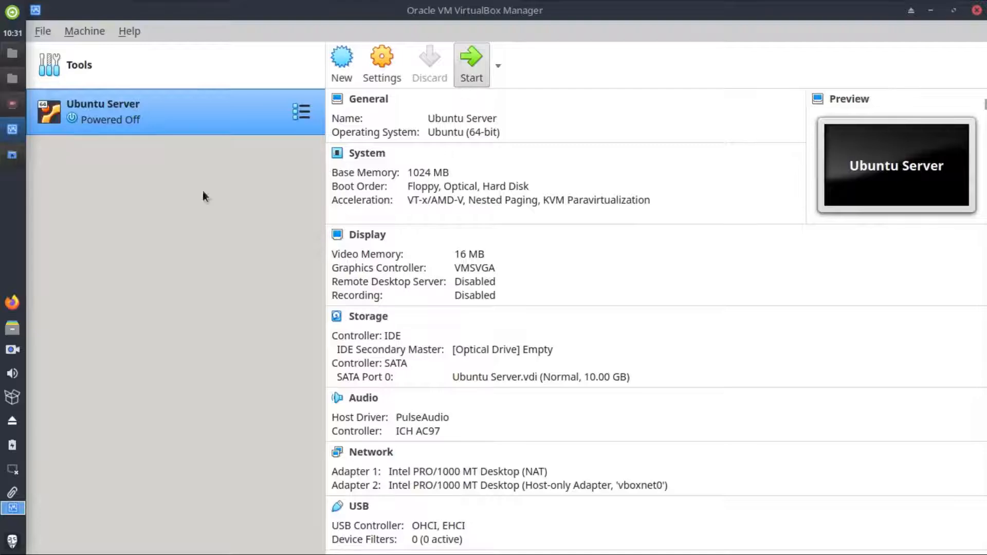
Switch to the File Manager and check the Ubuntu server ISO in Downloads/Sistem Operasi ISO, then return to VirtualBox
left_click(14, 158)
double_click(357, 97)
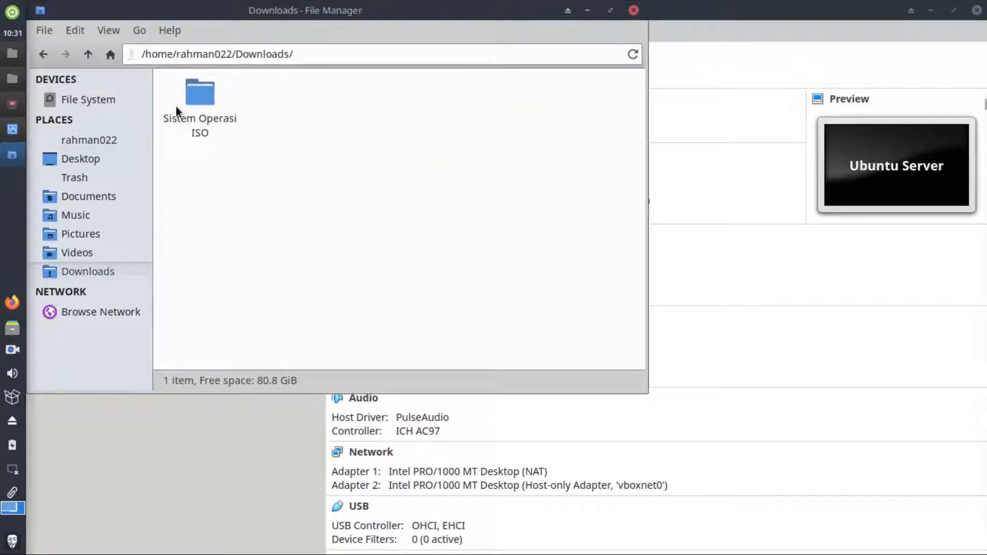
double_click(194, 97)
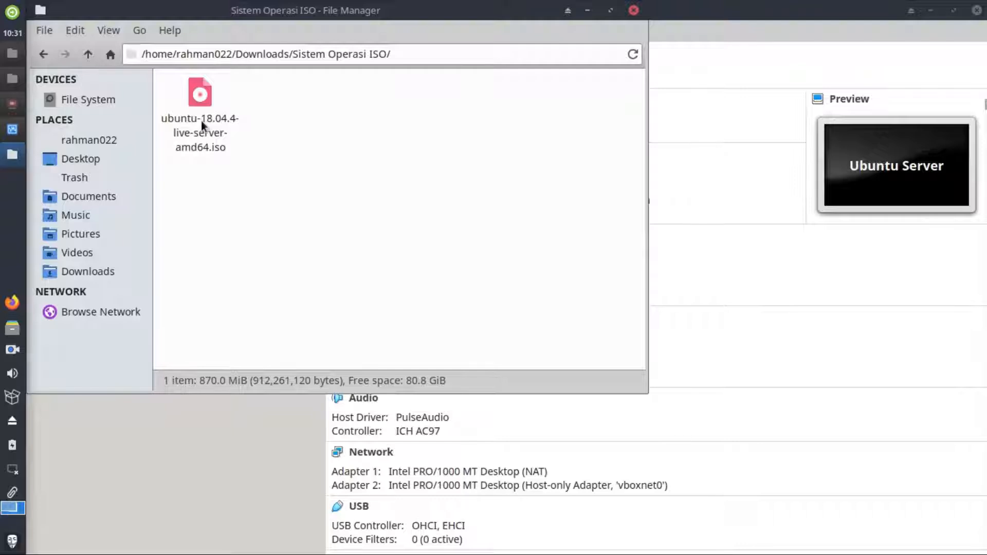
left_click(206, 135)
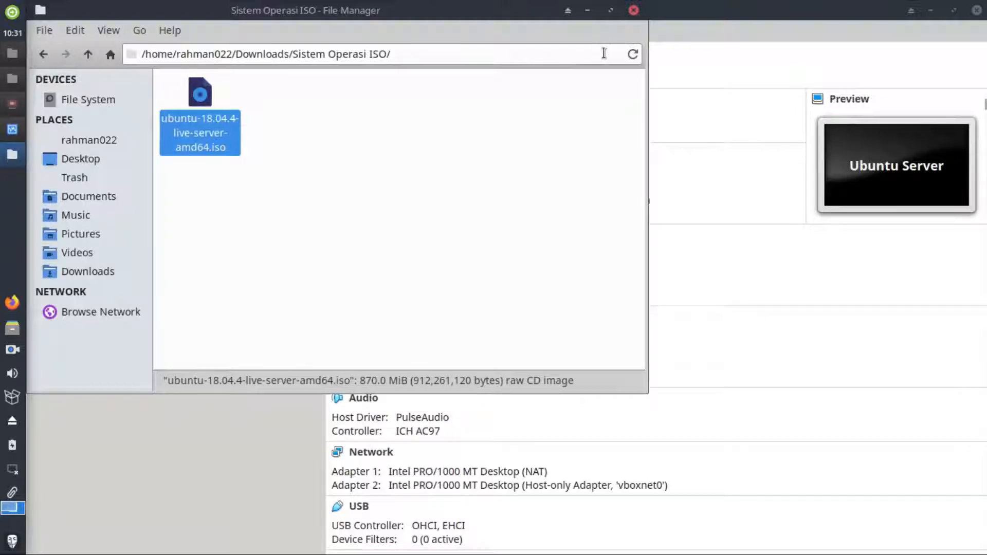
left_click(586, 11)
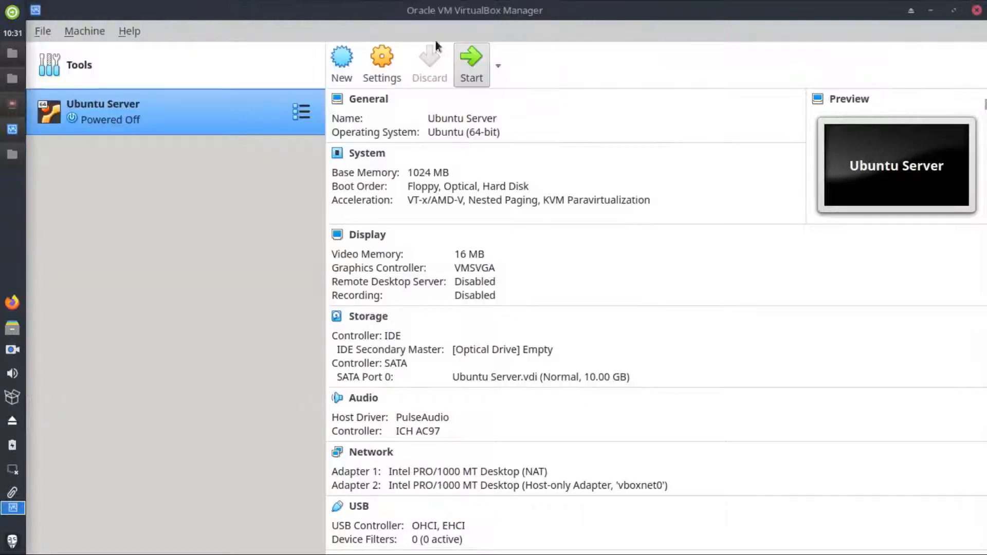
Start creating a new virtual machine and get its name ready for entry
left_click(337, 58)
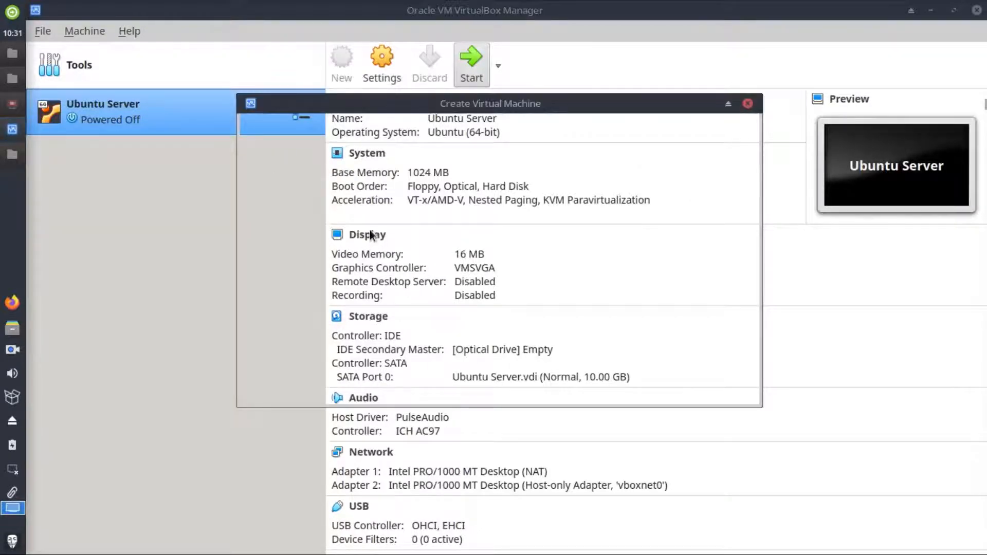
left_click_drag(480, 108, 539, 81)
left_click(563, 190)
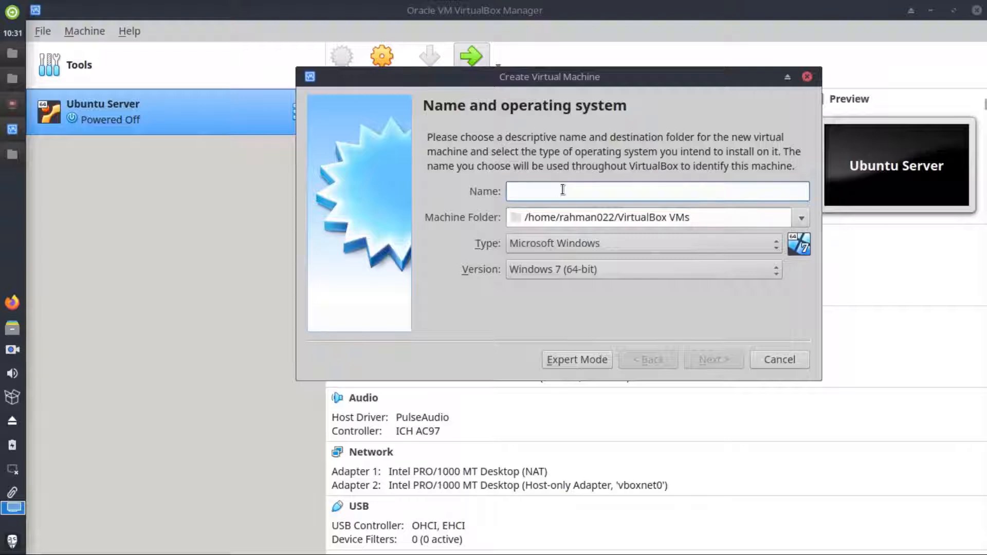
type("SQL")
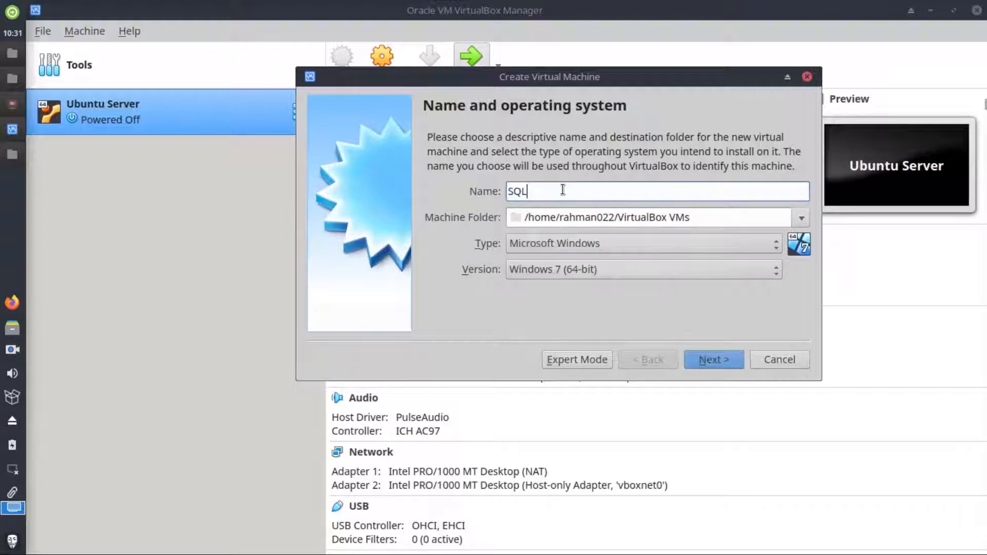
key("BackSpace")
key("BackSpace")
key("BackSpace")
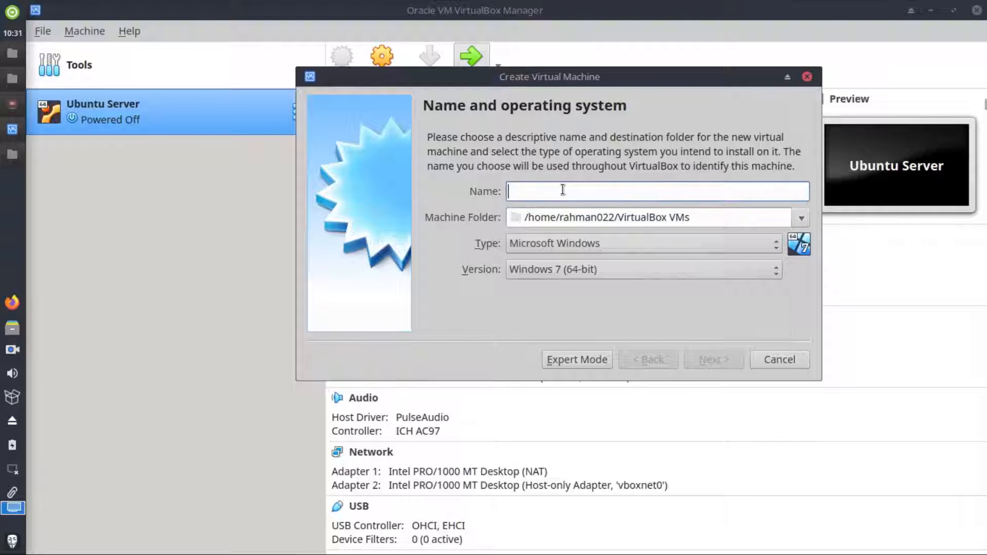
Name the new virtual machine "Dokumentasi IT server"
type("Docu")
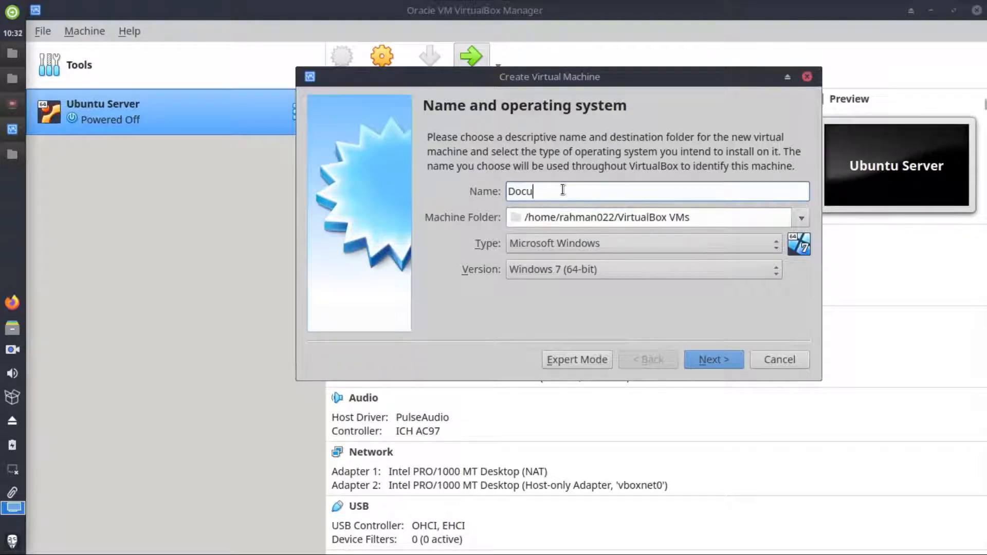
key("BackSpace")
key("BackSpace")
type("kumentasi IT")
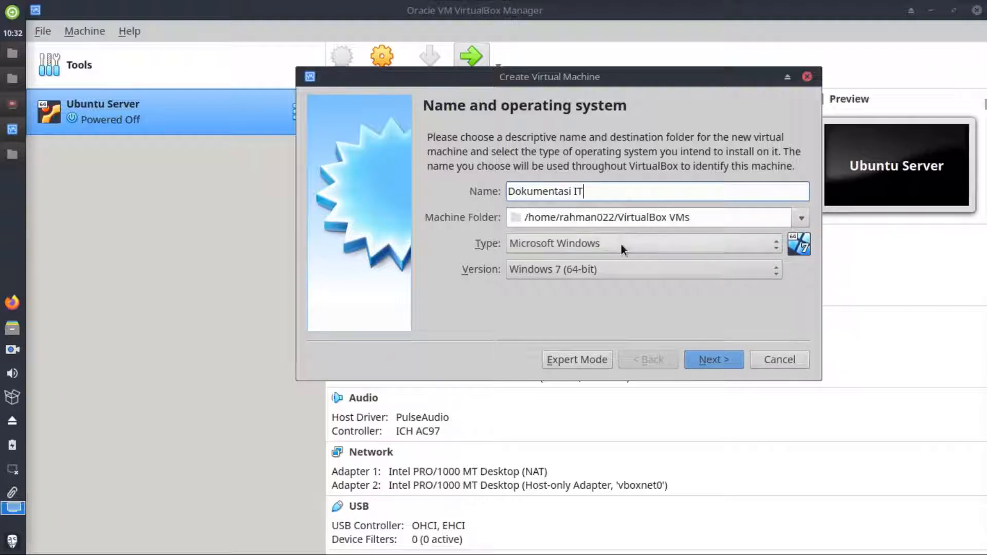
type(" server")
Set the new machine's operating system type to Linux and version to Ubuntu (64-bit), and continue to the memory size
left_click(613, 241)
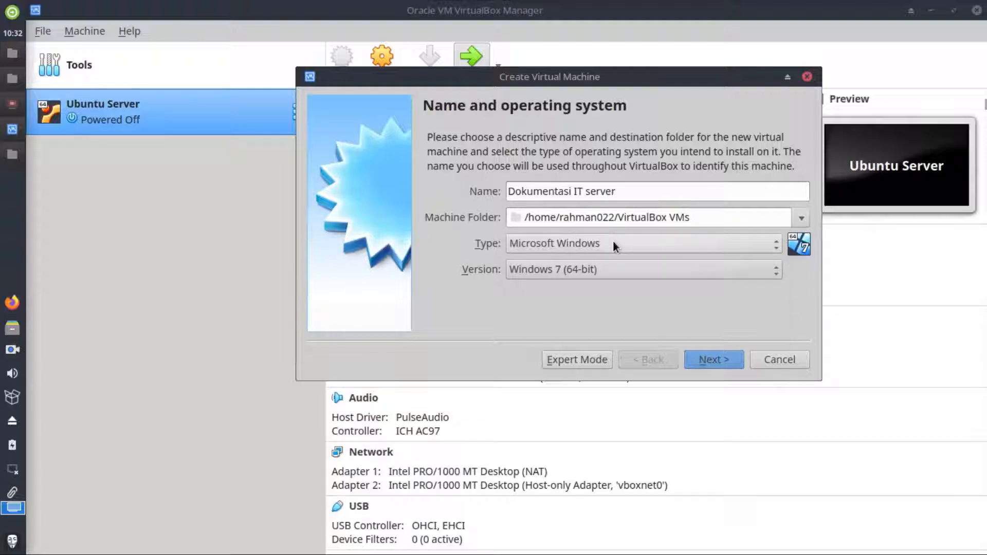
left_click(613, 242)
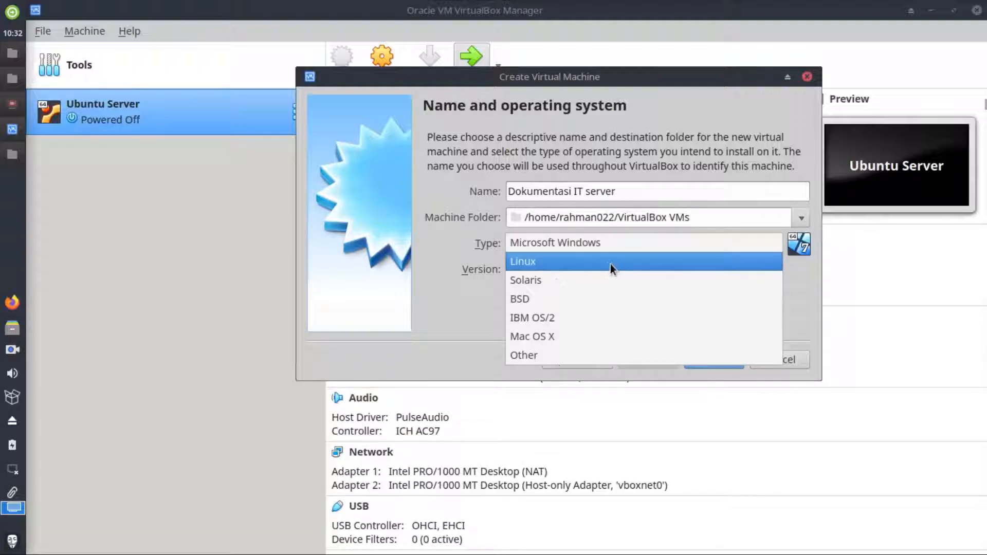
left_click(605, 262)
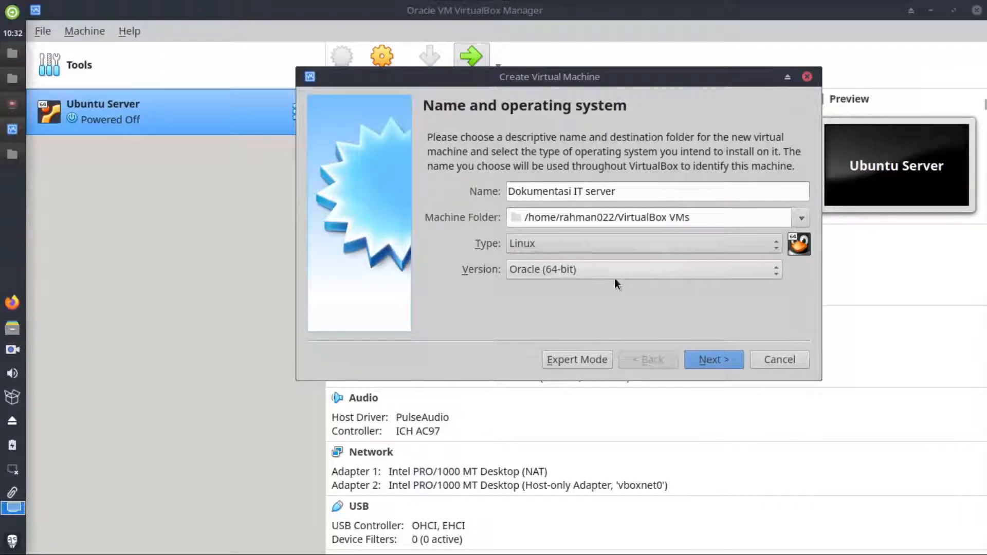
left_click(613, 271)
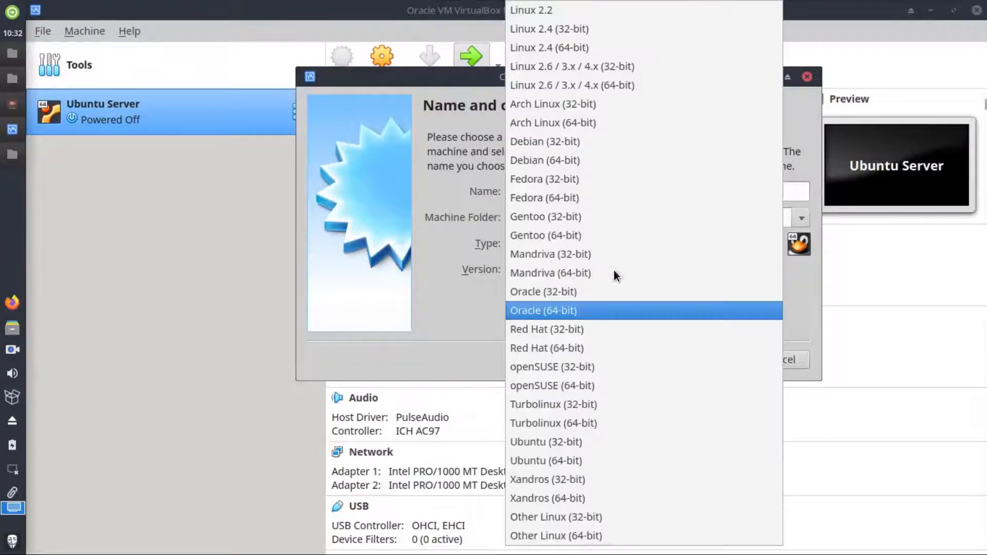
left_click(591, 456)
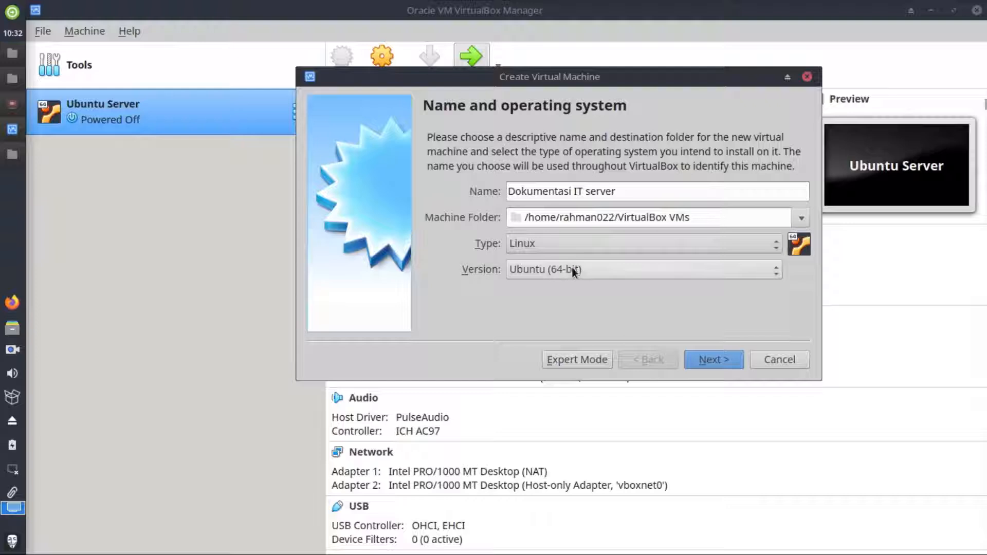
left_click(717, 362)
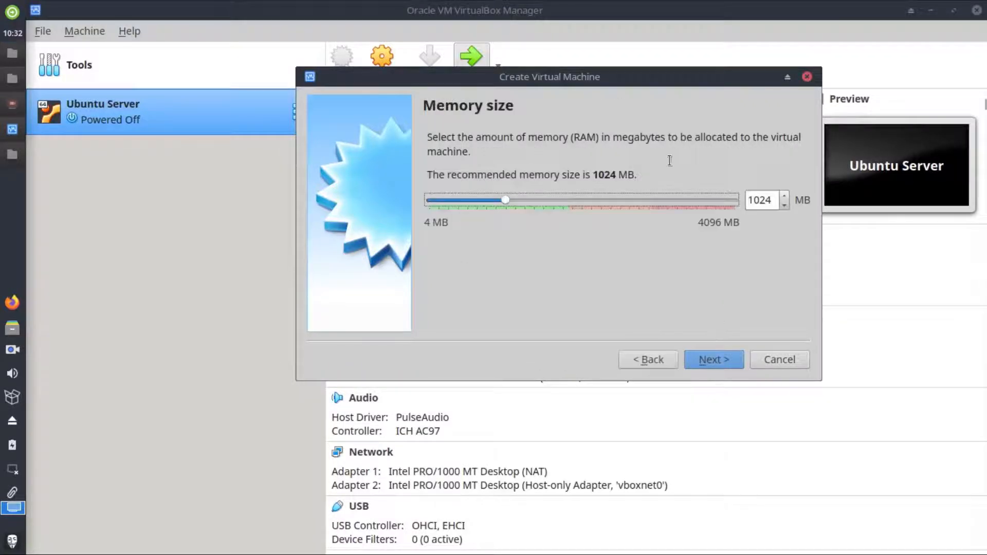
Accept 1024 MB of memory for the machine and choose to create a virtual hard disk now
left_click_drag(634, 75, 616, 75)
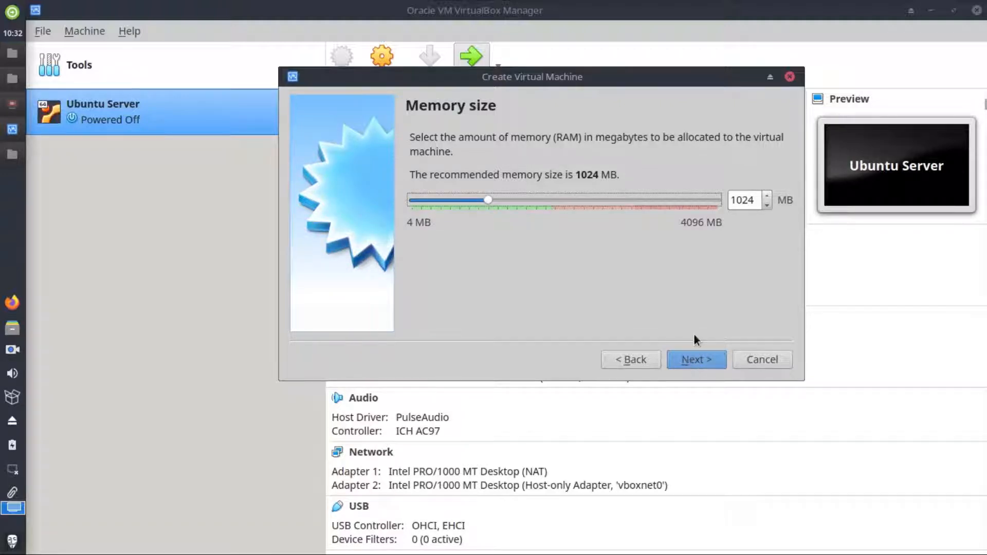
left_click(697, 361)
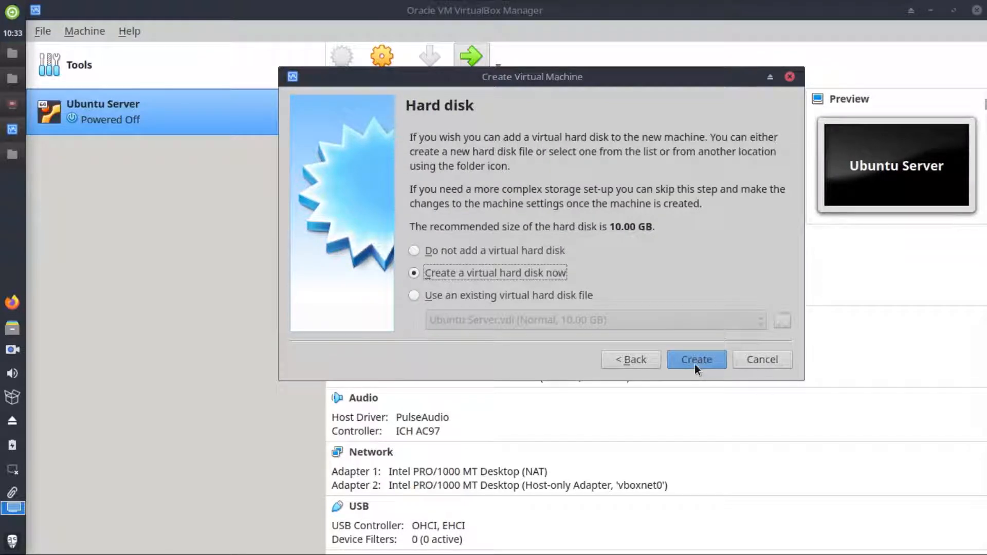
left_click(694, 363)
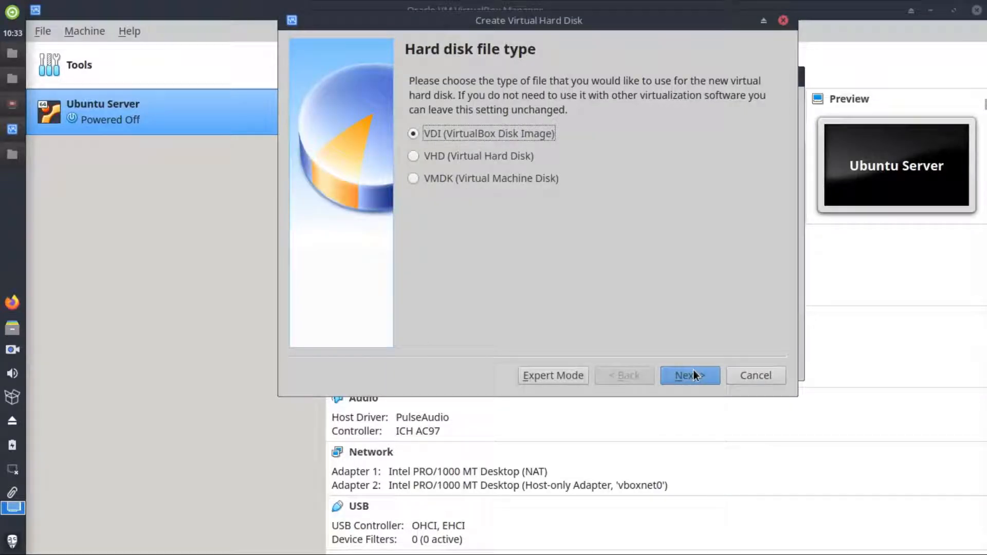
Create the virtual hard disk as a dynamically allocated VDI of 10.00 GB at the default file location
left_click(693, 370)
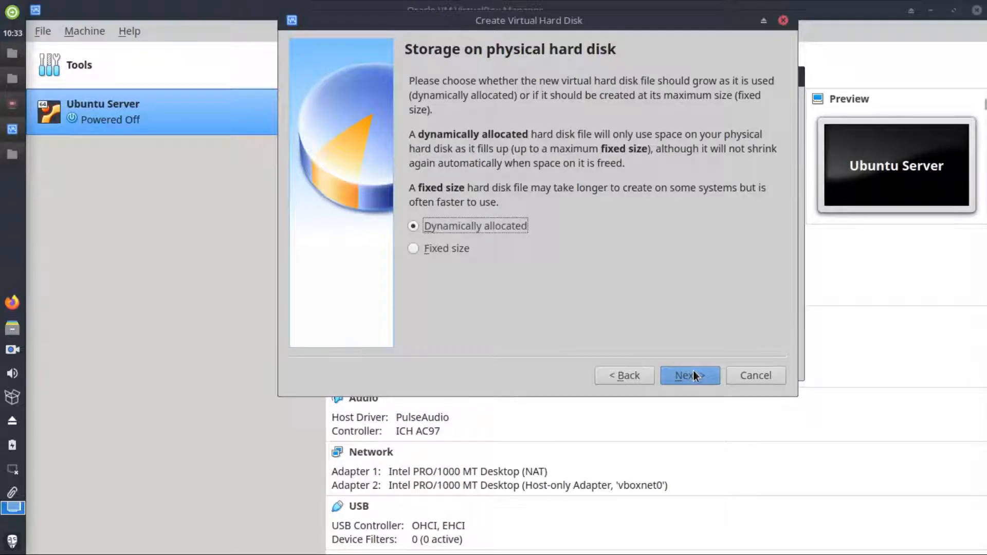
left_click(693, 374)
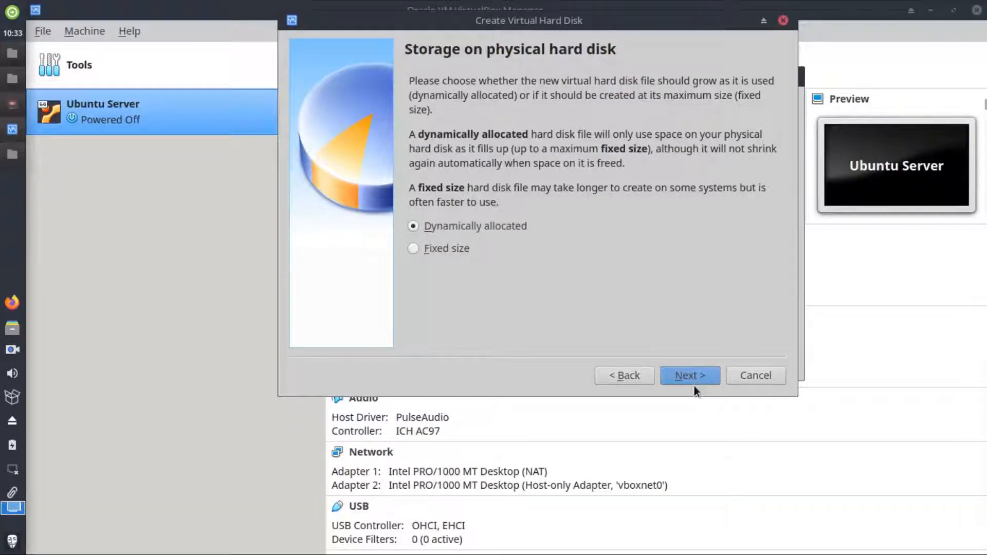
left_click(694, 385)
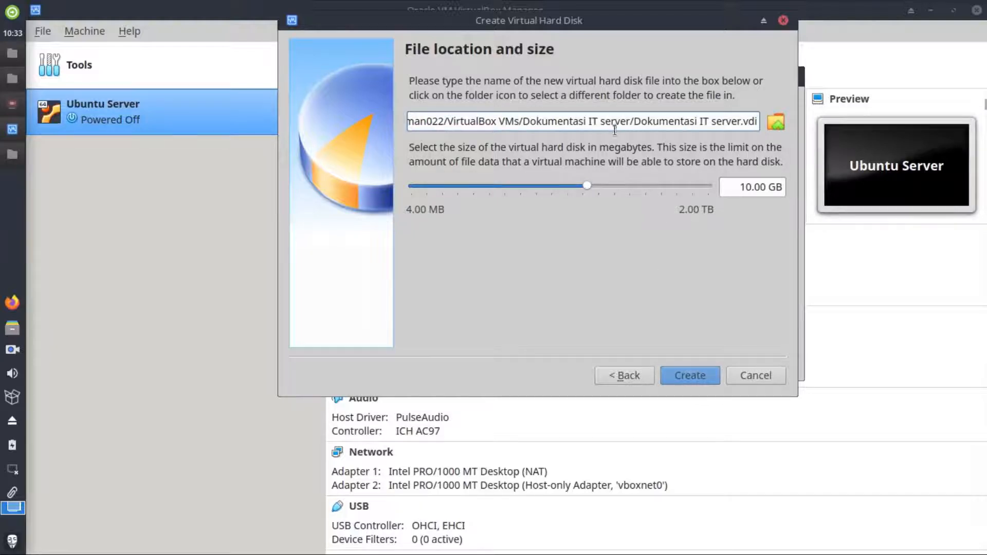
left_click_drag(597, 24, 570, 43)
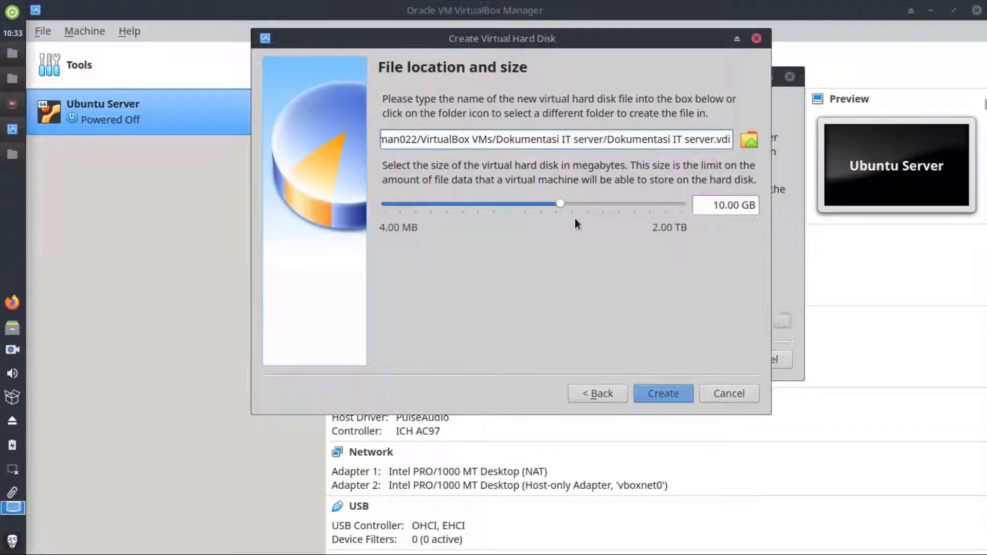
left_click(659, 393)
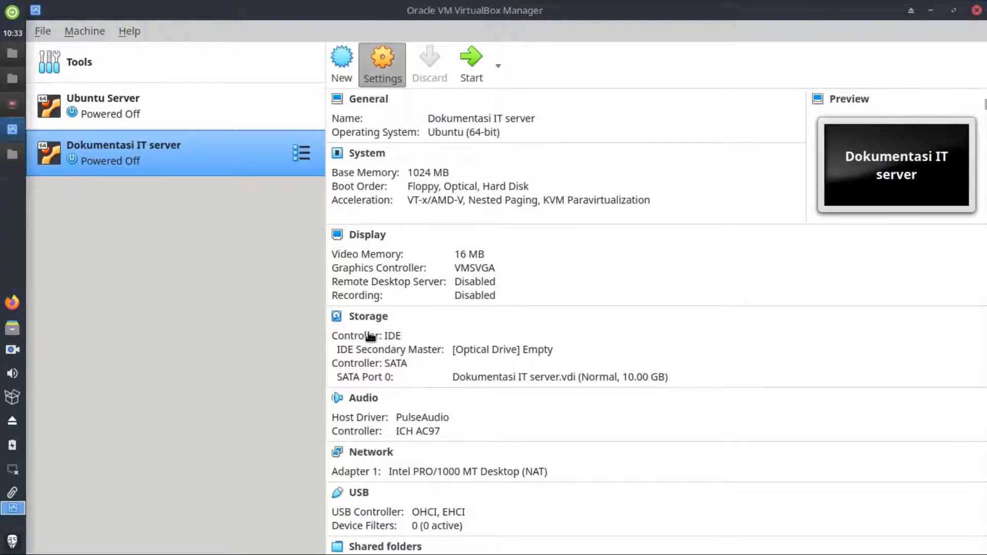
Open the storage settings of the Dokumentasi IT server machine and select the empty optical drive under the IDE controller
left_click(383, 318)
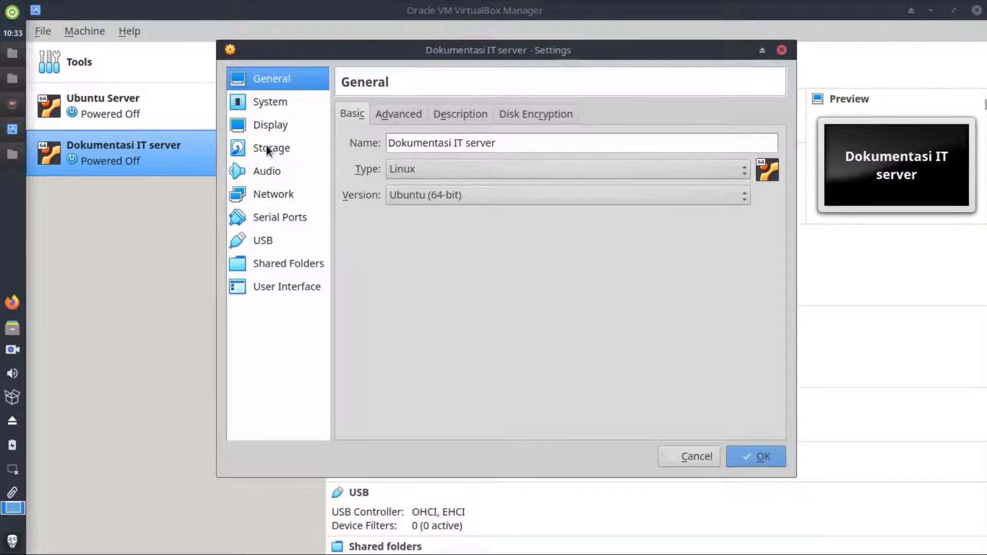
left_click(294, 154)
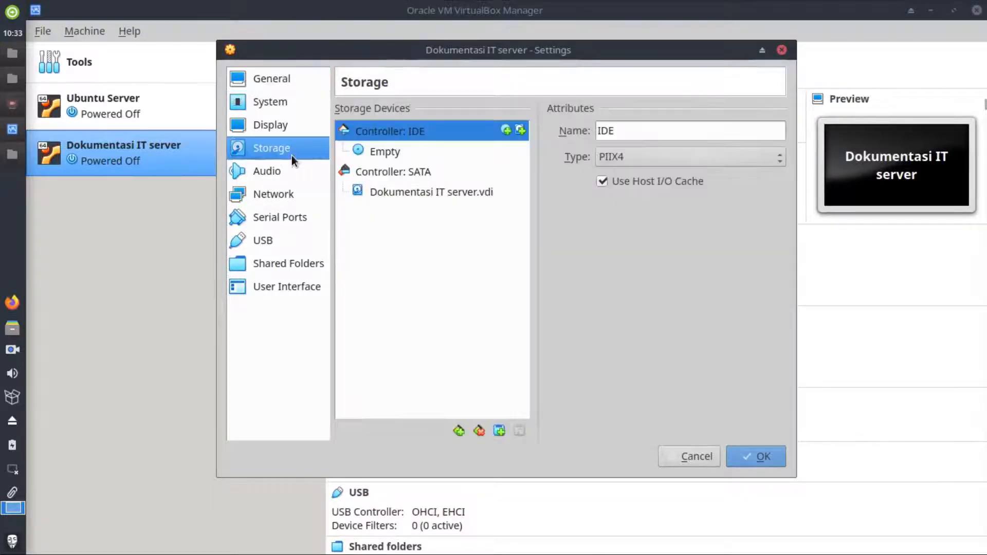
left_click(383, 152)
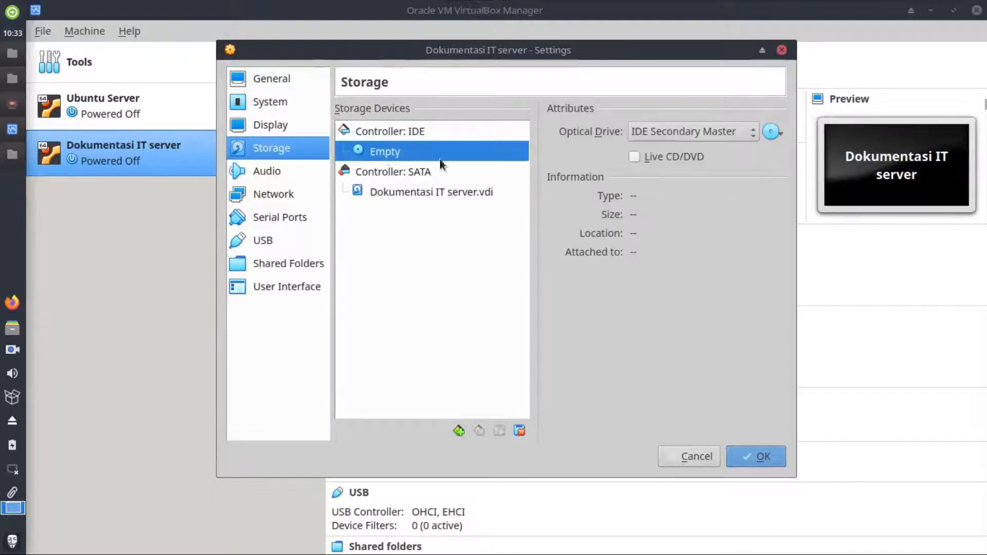
left_click(778, 132)
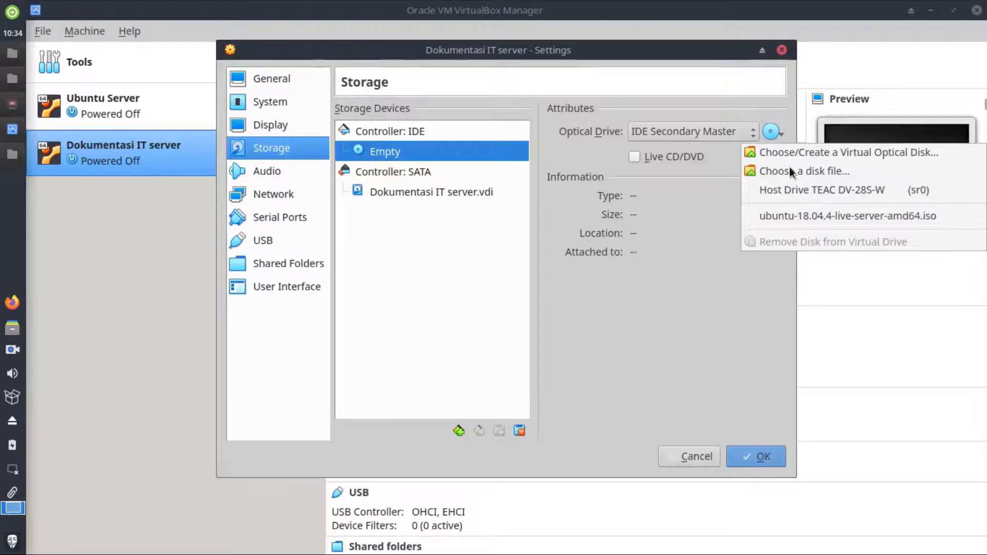
left_click(820, 156)
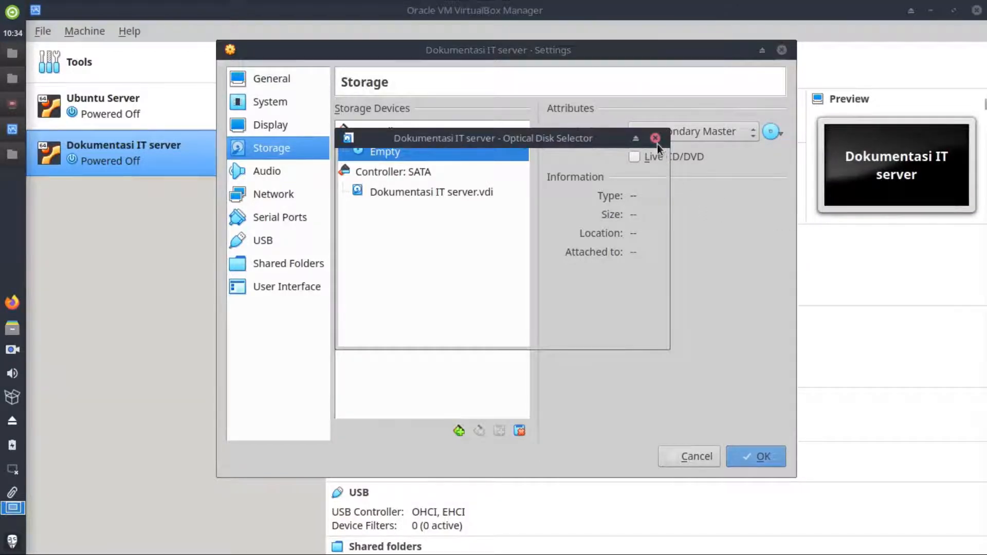
left_click(656, 138)
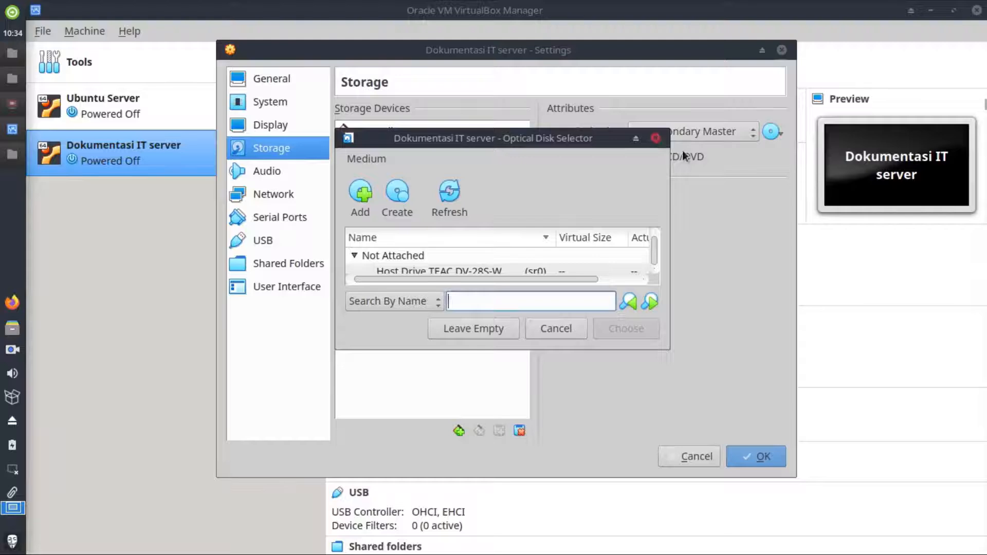
Attach the disk image ubuntu-18.04.4-live-server-amd64.iso from the Sistem Operasi ISO folder to the IDE optical drive
left_click(771, 135)
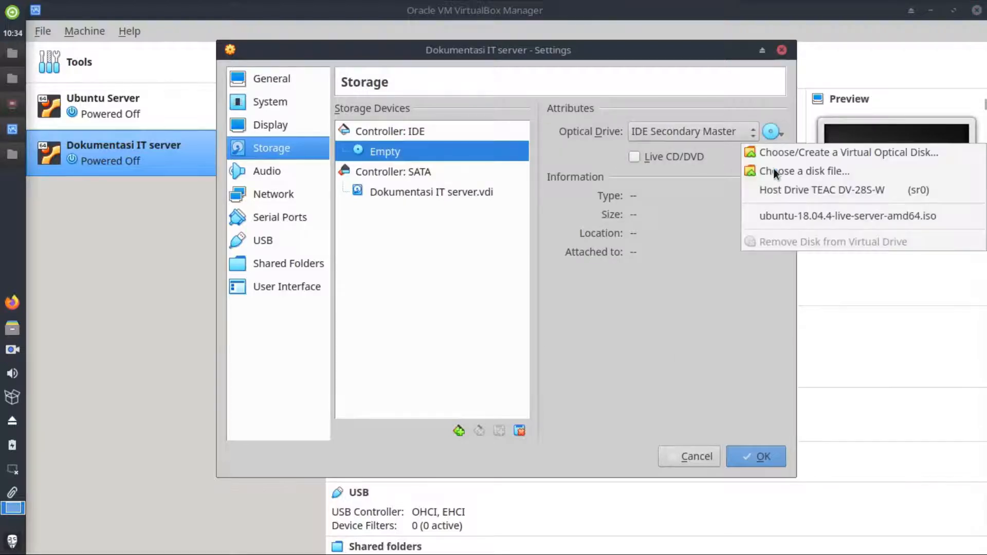
left_click(776, 170)
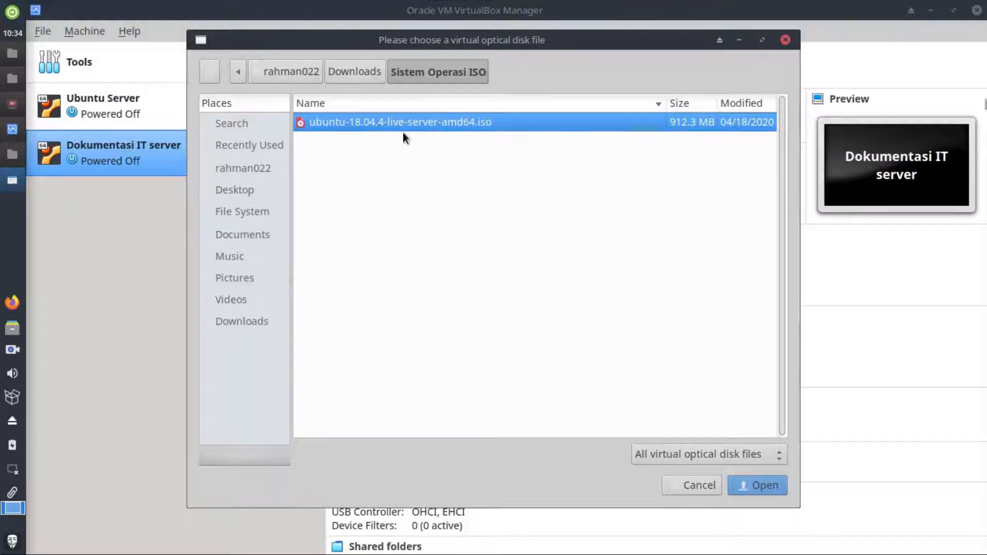
left_click(760, 485)
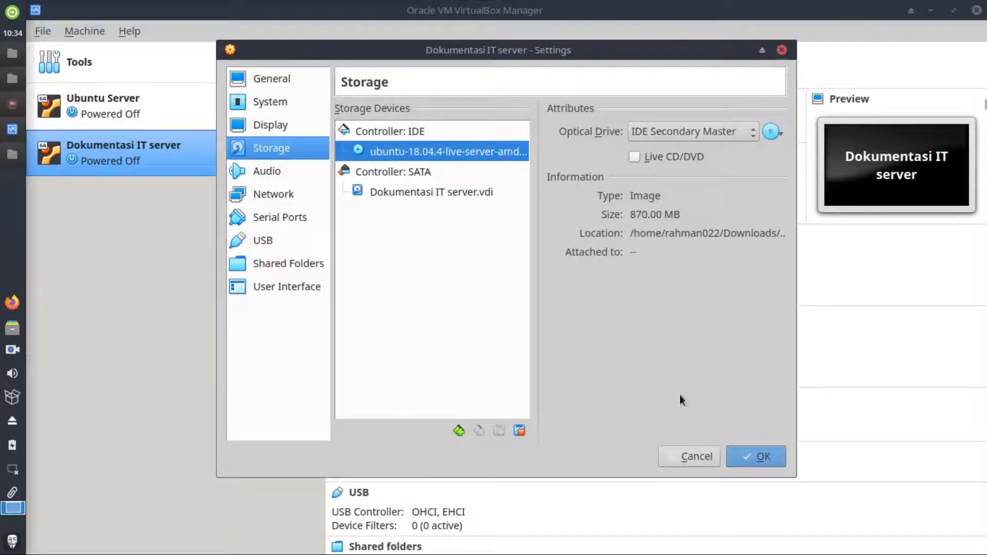
Check that network Adapter 1 is enabled and attached to NAT, and save the machine's settings
left_click(285, 202)
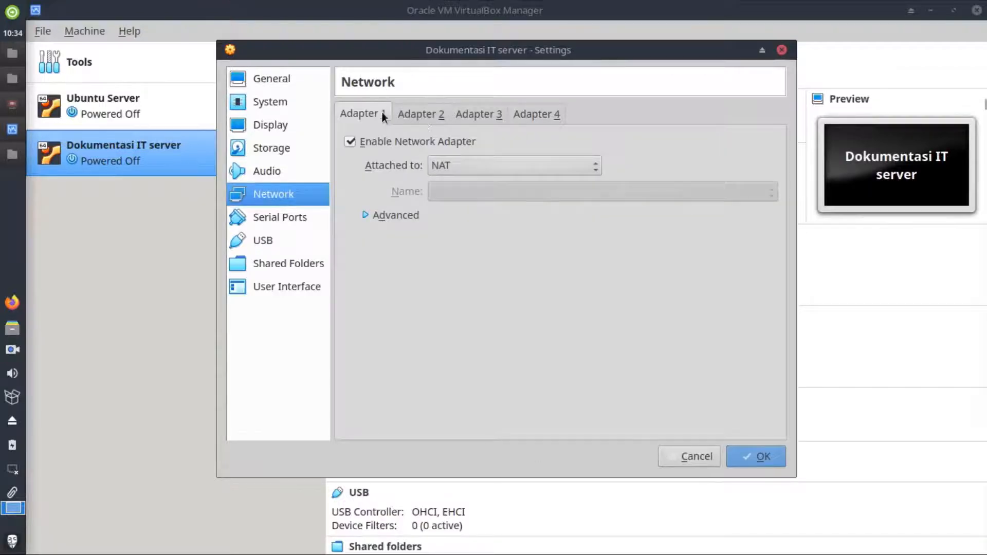
scroll(368, 114, "down", 1)
left_click(368, 114)
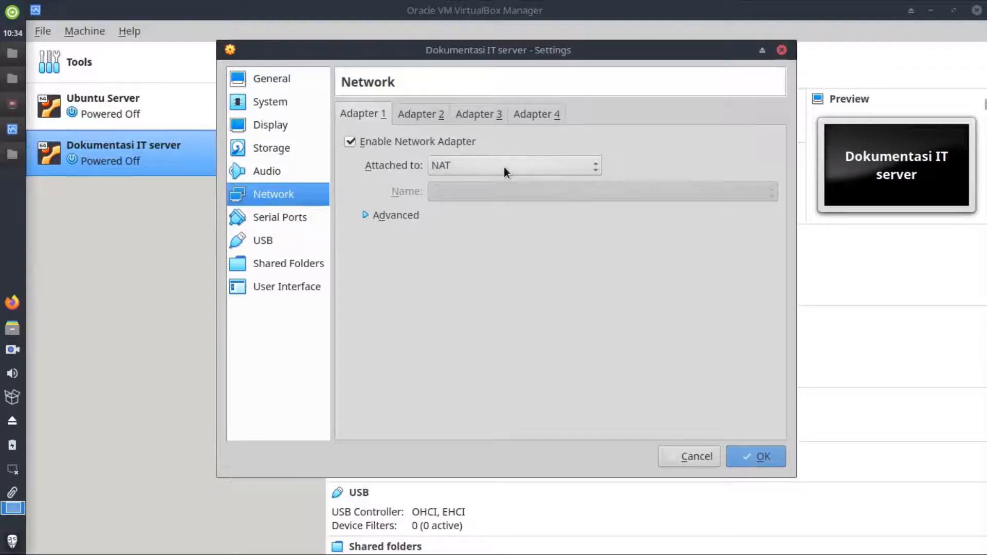
left_click(766, 461)
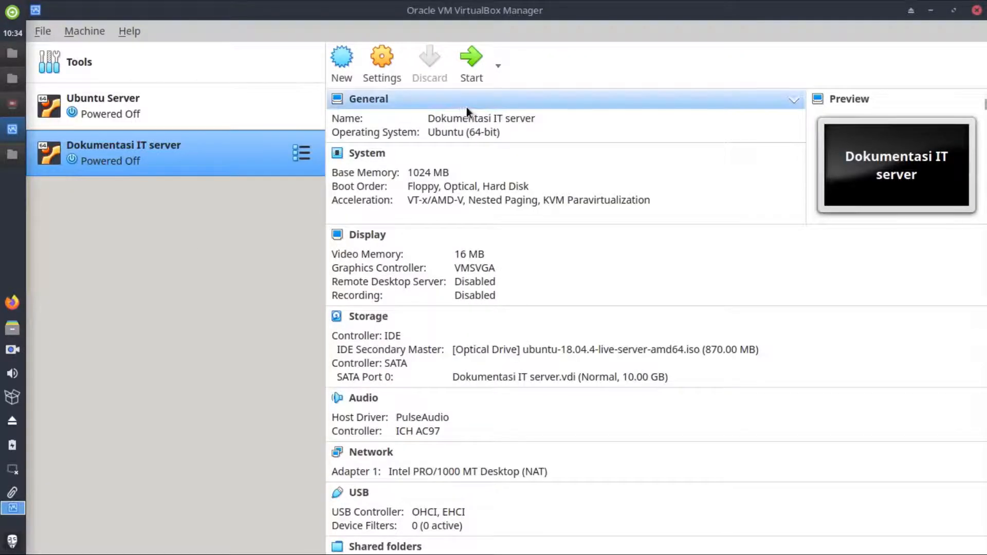
Start the Dokumentasi IT server machine with ubuntu-18.04.4-live-server-amd64.iso as start-up disk and dismiss the keyboard capture notice
left_click(472, 64)
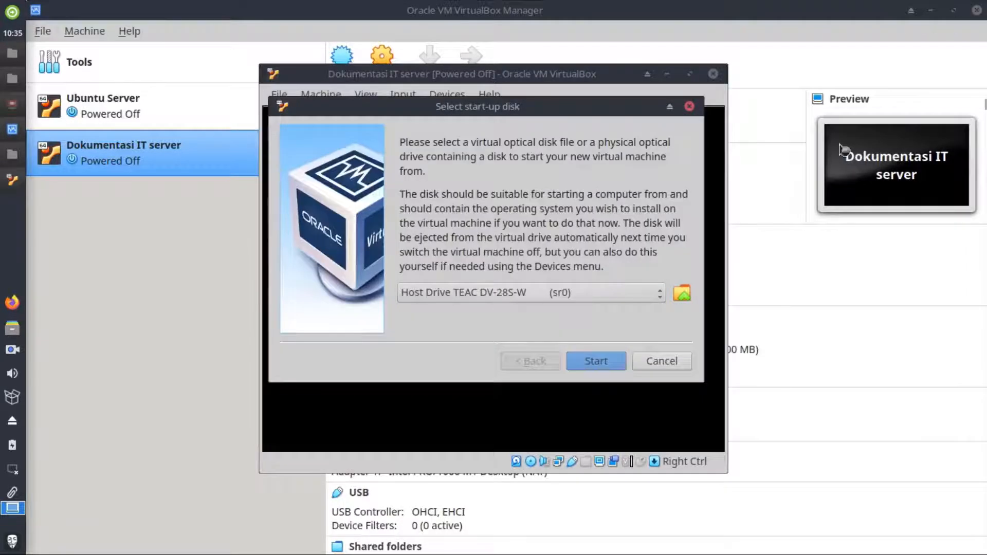
left_click(646, 293)
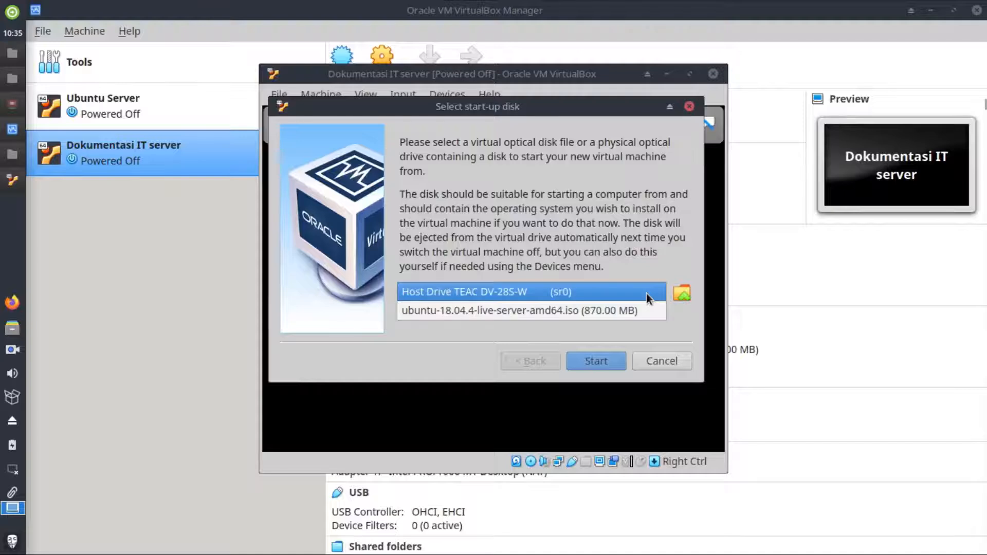
left_click(616, 313)
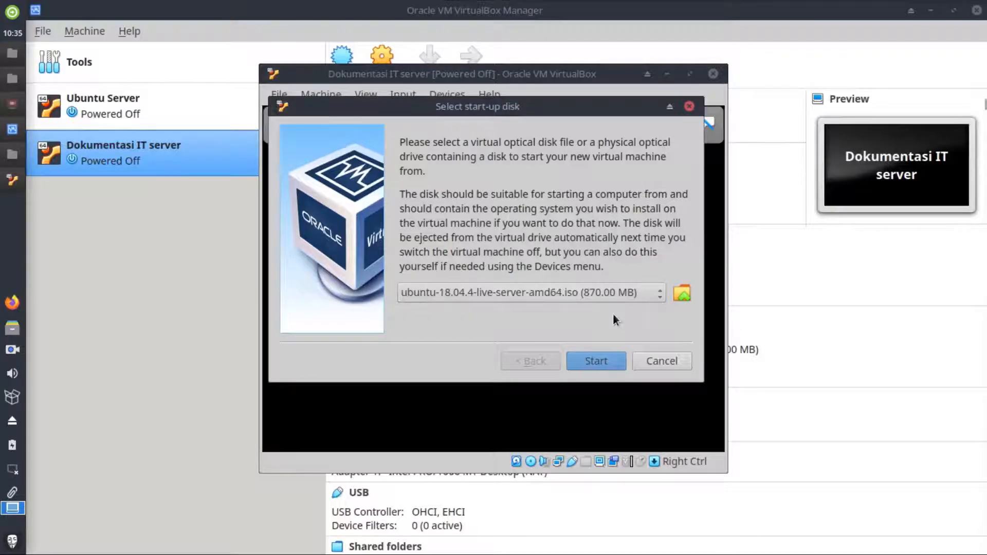
left_click(600, 356)
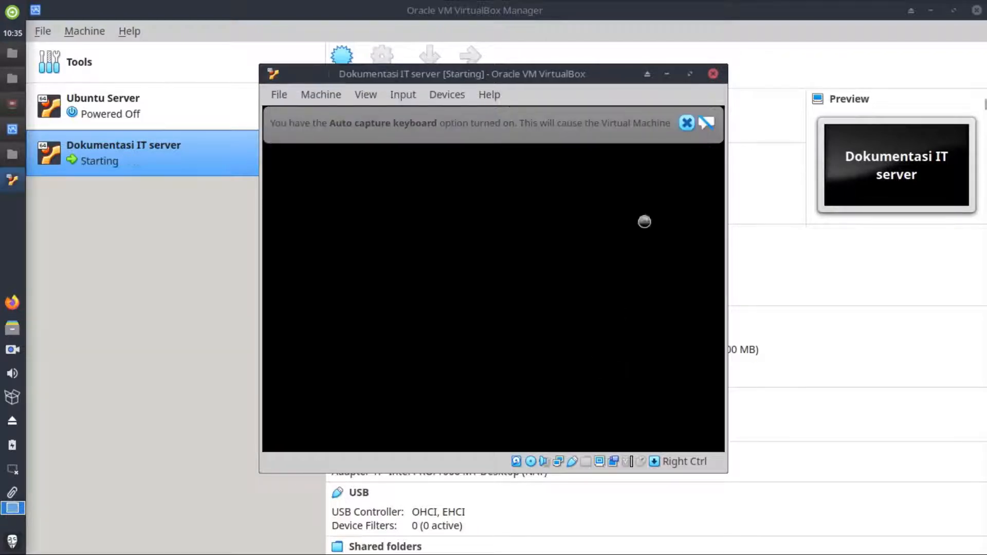
left_click(686, 124)
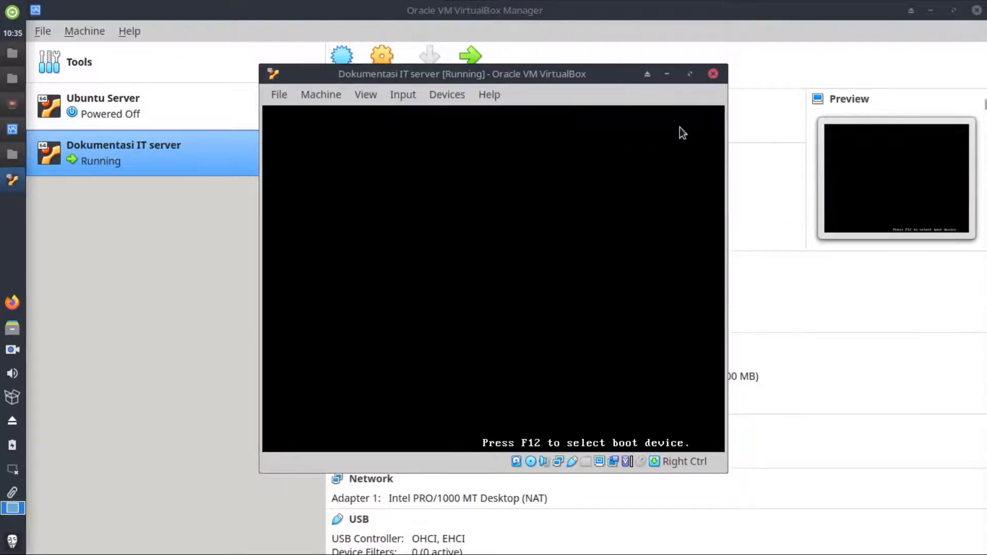
Minimize the VirtualBox Manager, reposition the running machine's window on the desktop, and dismiss its mouse pointer integration notice
left_click(930, 9)
left_click(930, 9)
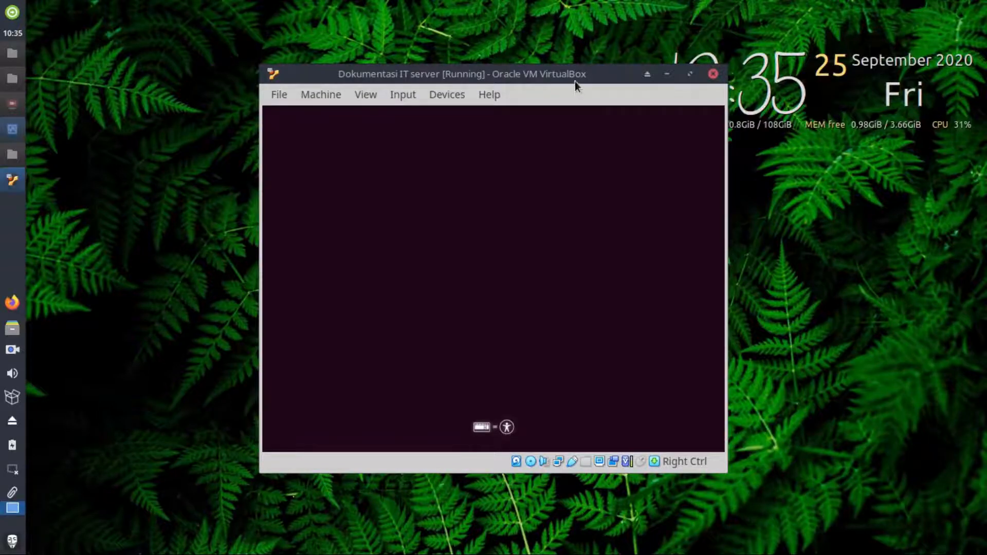
left_click_drag(572, 80, 388, 58)
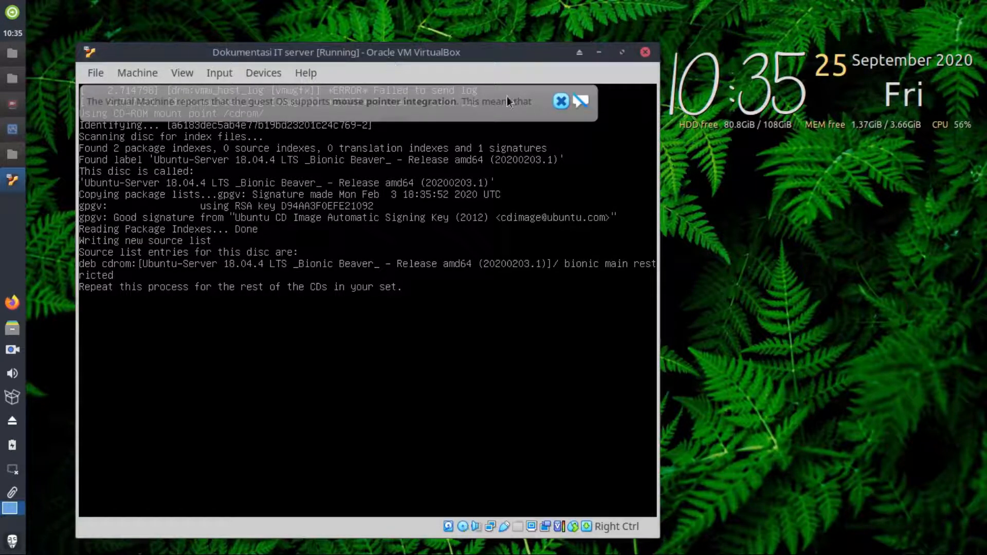
left_click(562, 104)
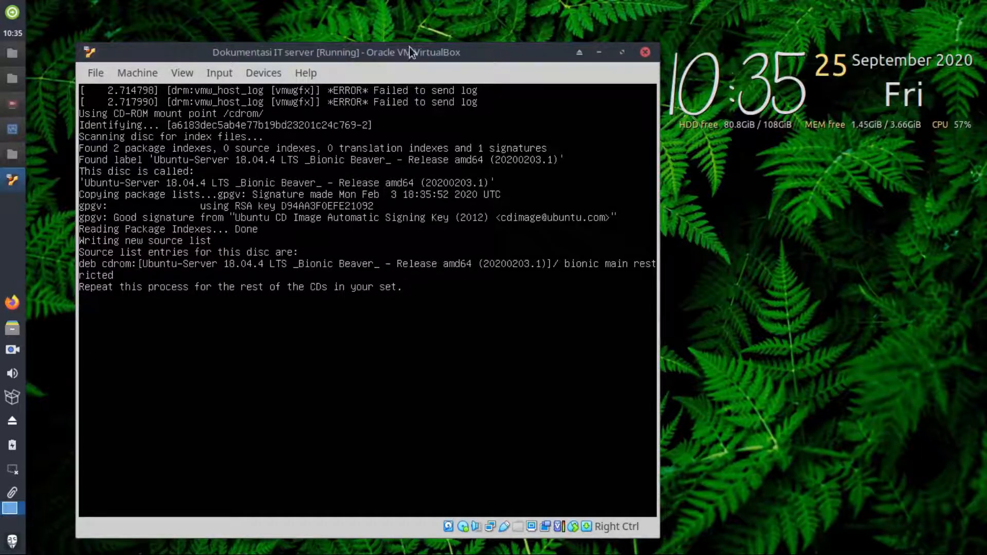
left_click_drag(421, 51, 419, 39)
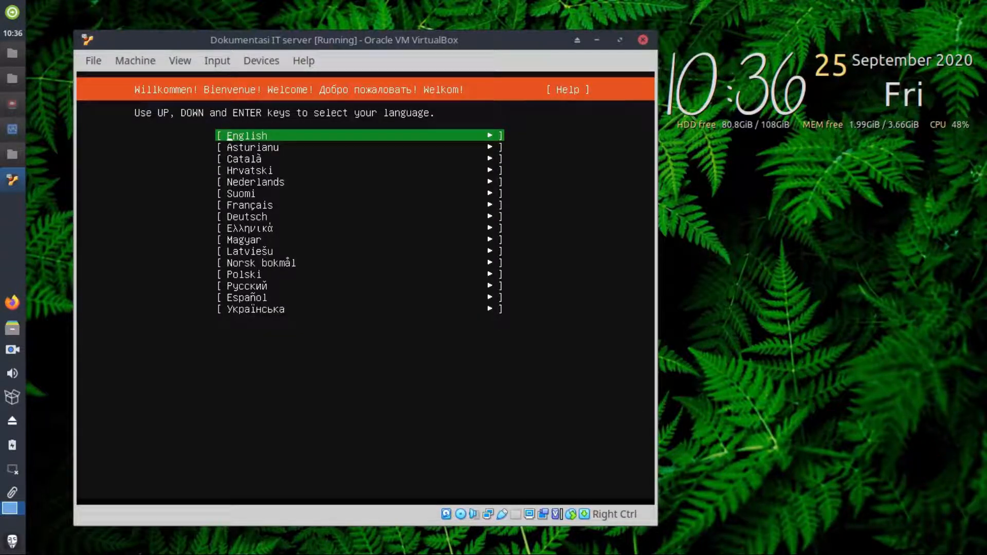
Choose English as the installer language and accept the English (US) keyboard layout and variant
key("Down")
key("Up")
key("Down")
key("Down")
key("Up")
key("Up")
key("Return")
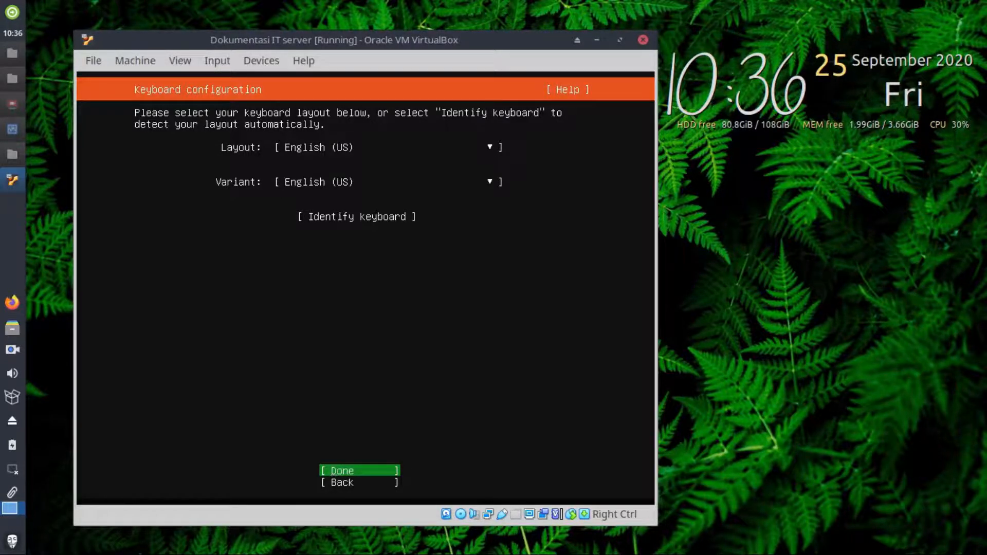
key("Return")
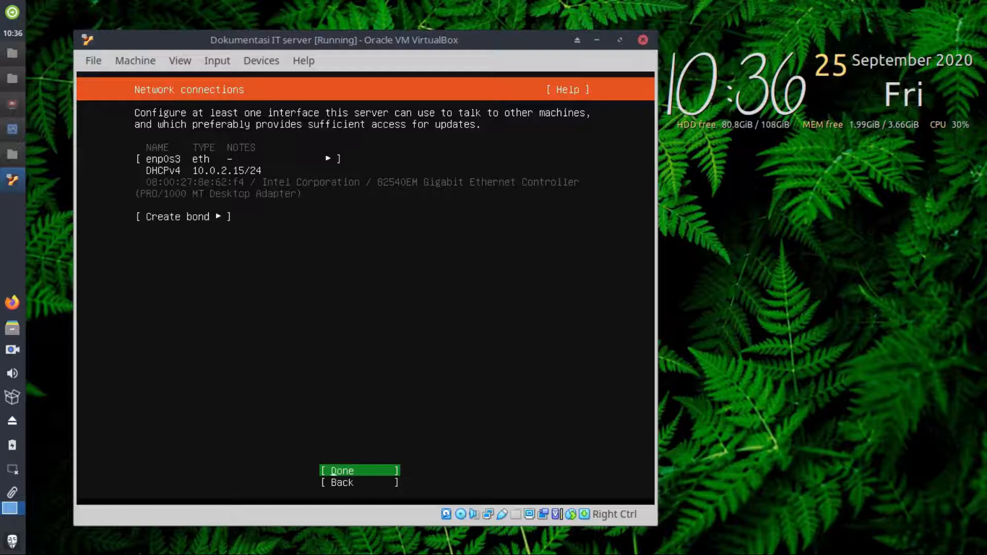
Examine the IPv4 settings of the enp0s3 network interface and return to the network connections without changing them
key("Up")
key("Up")
key("Return")
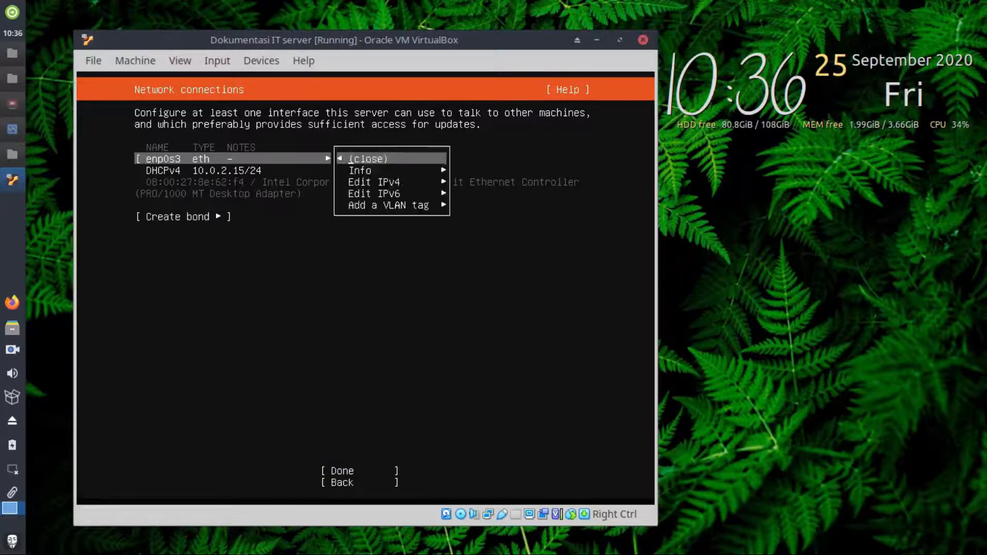
key("Down")
key("Down")
key("Return")
key("Down")
key("Up")
key("Down")
key("Return")
key("Down")
key("Up")
key("Down")
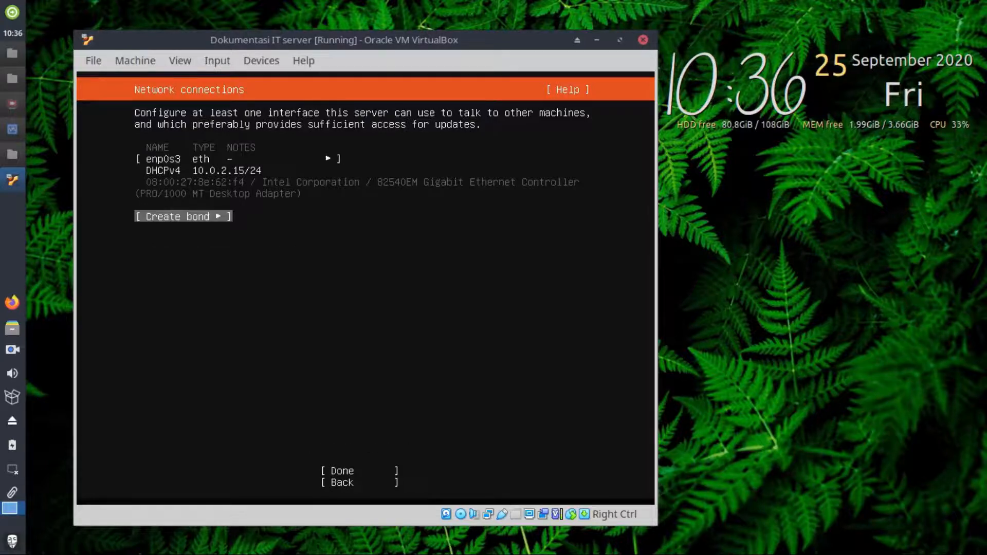
key("Down")
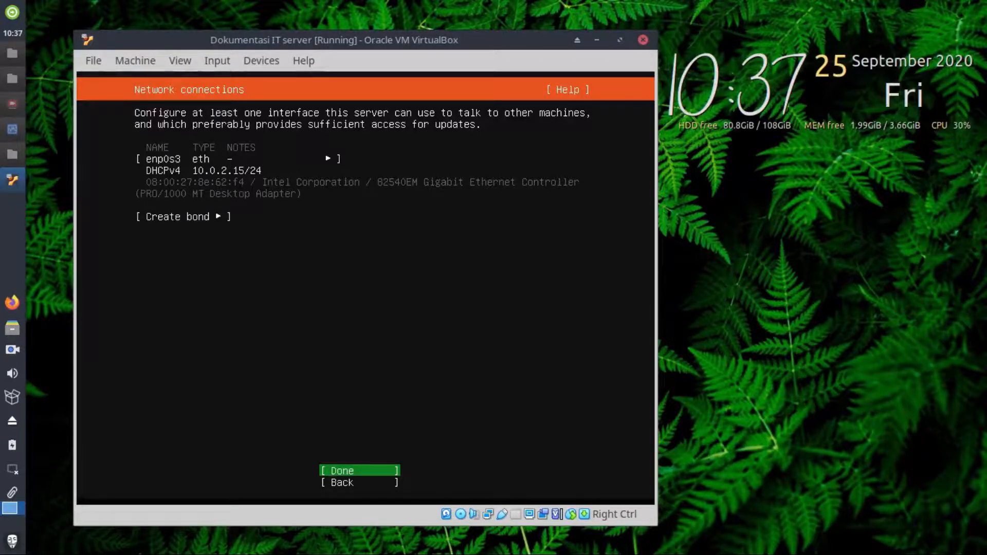
key("Return")
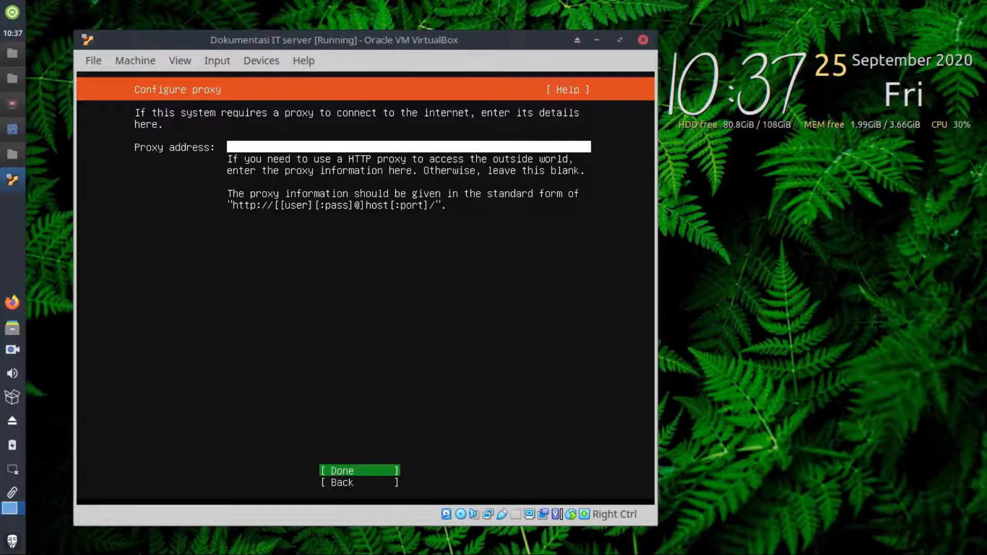
key("Return")
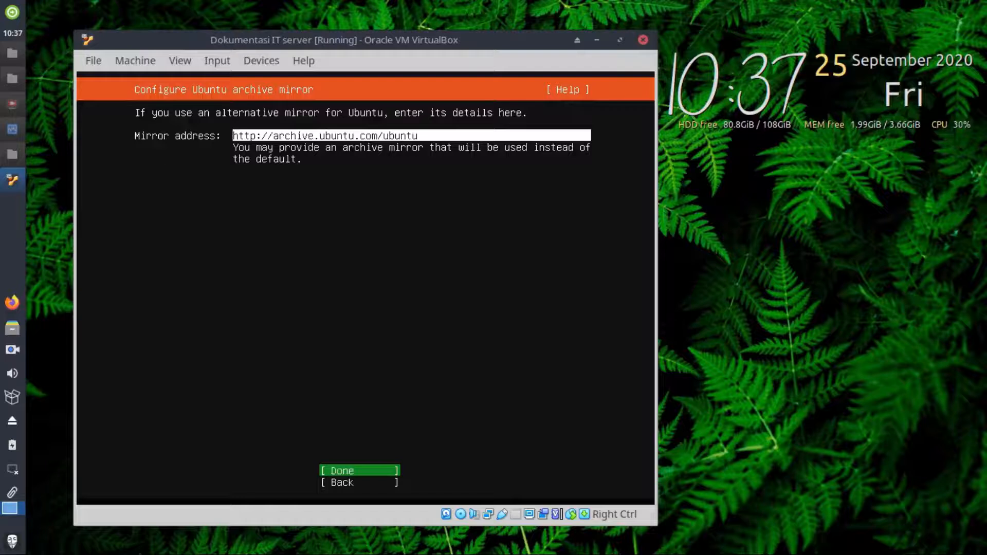
key("Return")
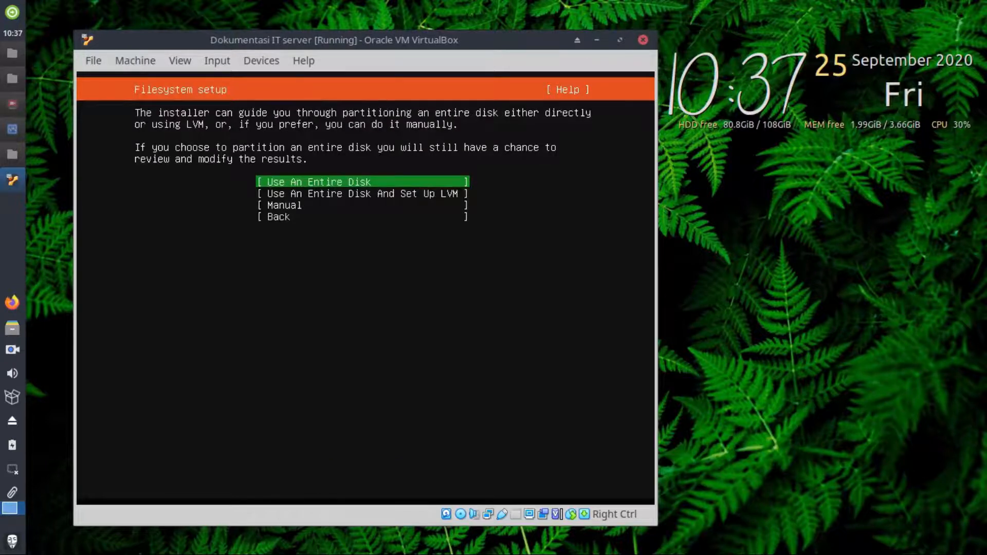
Choose guided partitioning with Use An Entire Disk and select the 10.000G local VBOX hard disk as the installation target
key("Down")
key("Down")
key("Up")
key("Up")
key("Down")
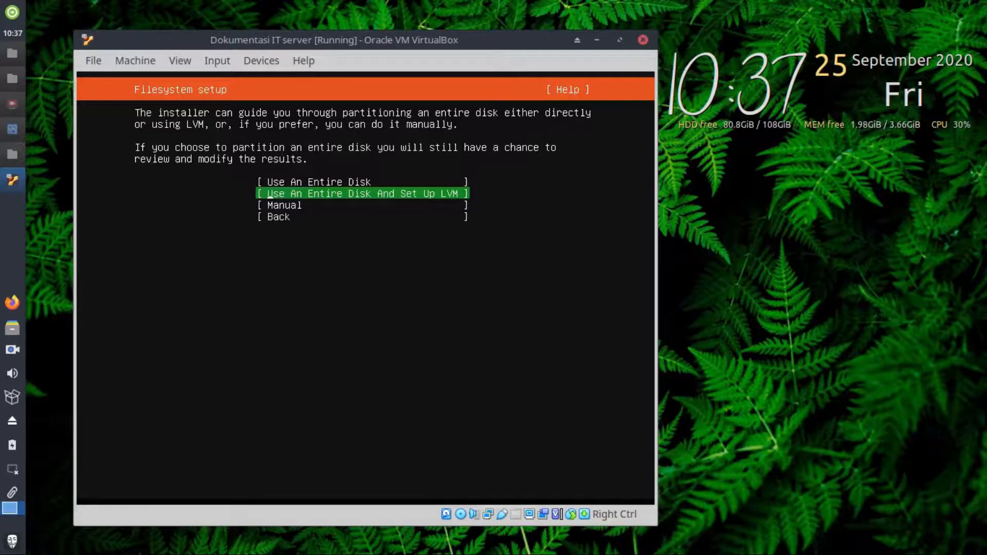
key("Down")
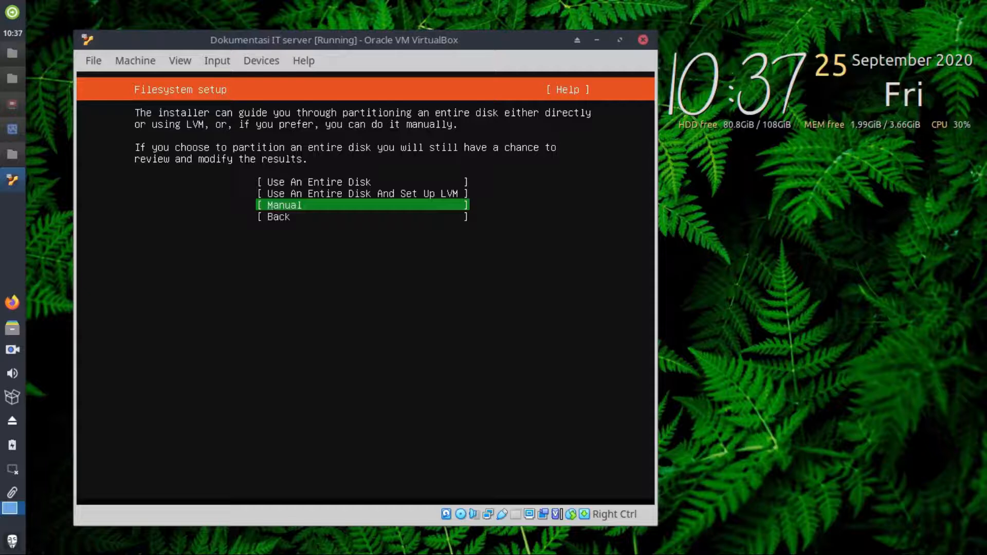
key("Up")
key("Up")
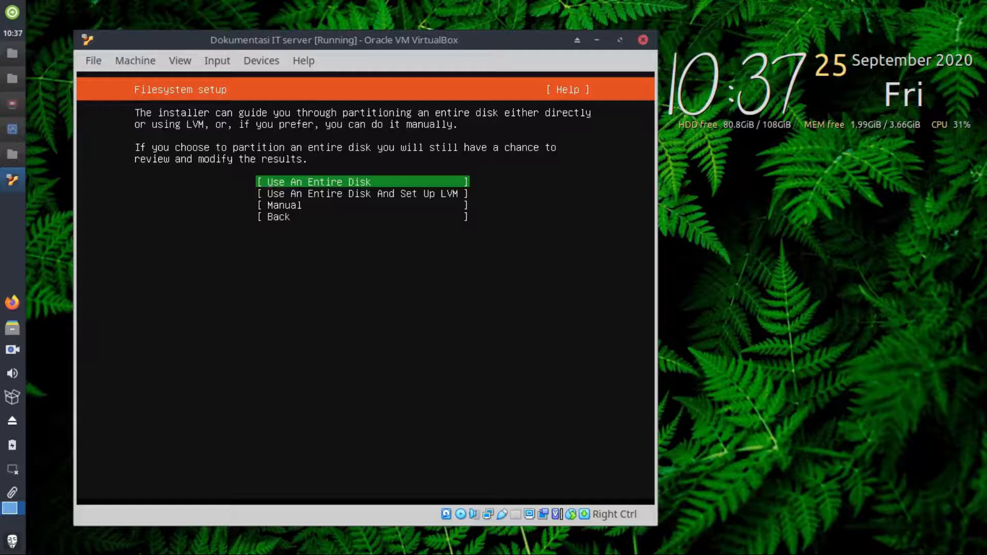
key("Return")
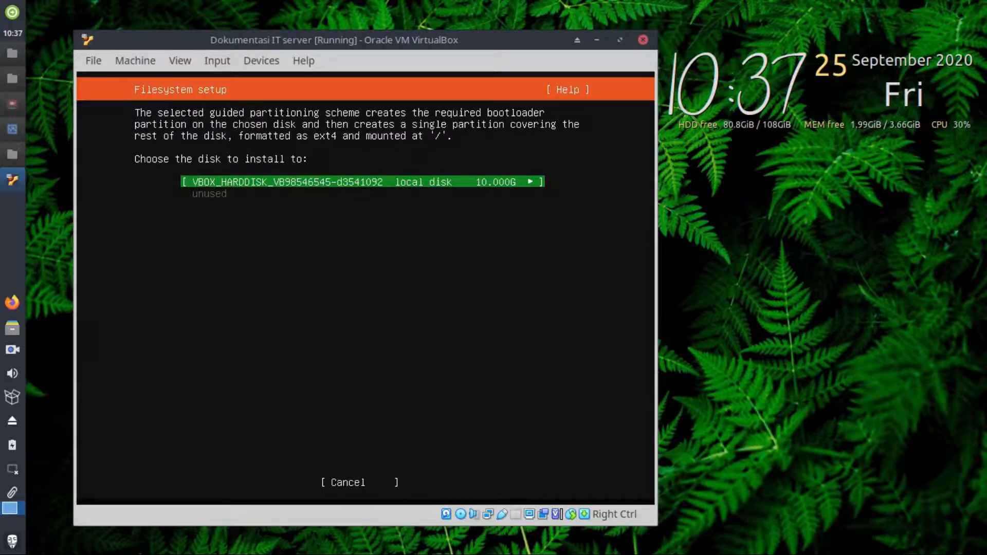
key("Return")
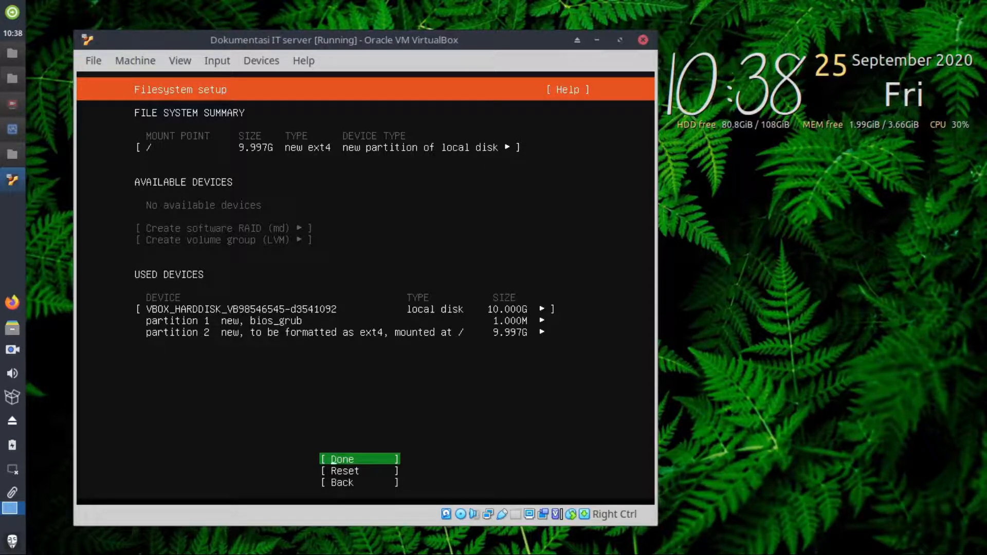
Accept the proposed file system layout and confirm the destructive action to begin the installation
key("Return")
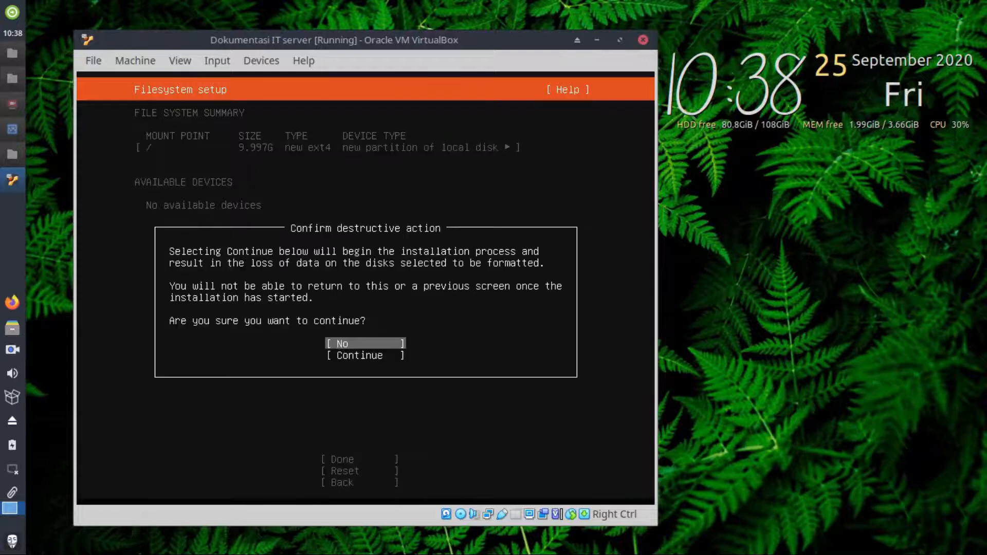
key("Down")
key("Return")
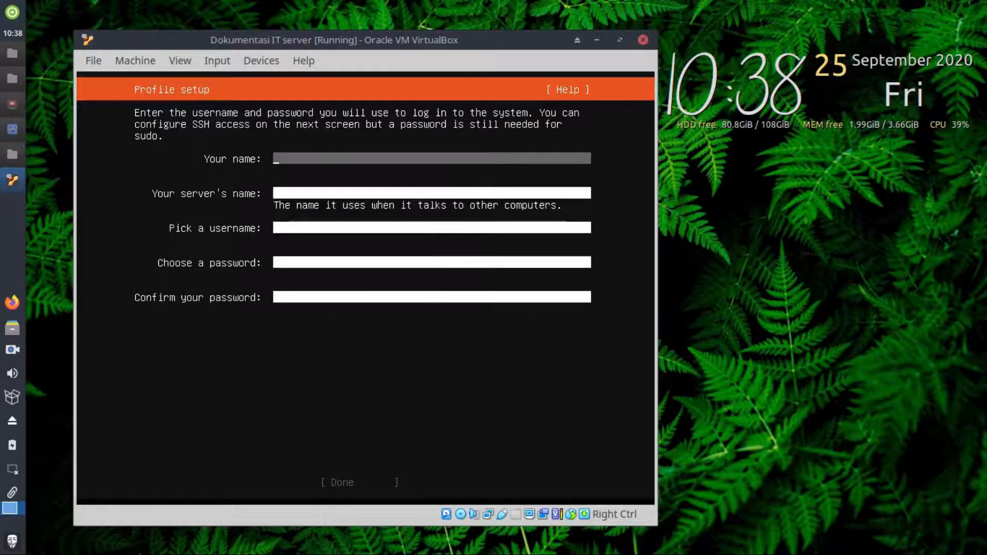
type("ubu")
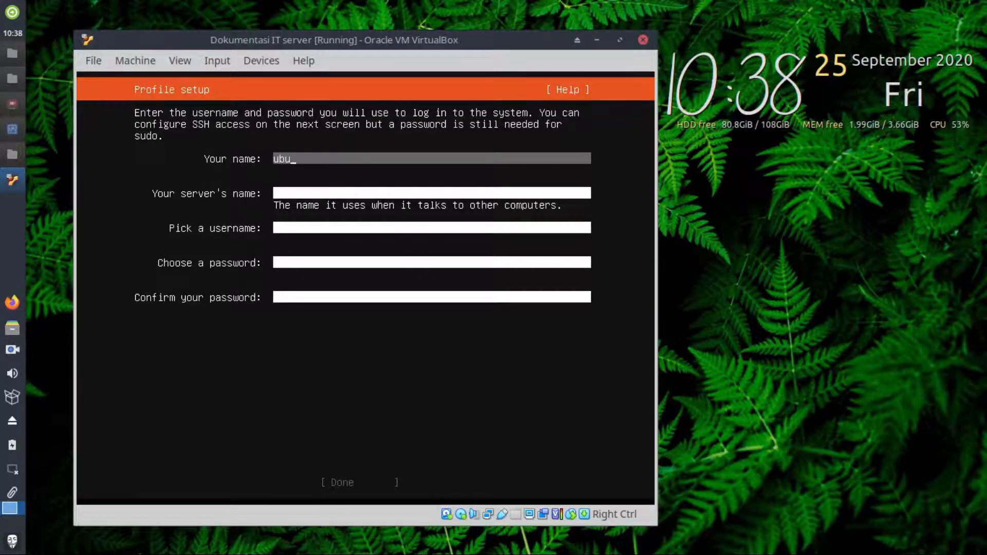
key("BackSpace")
key("BackSpace")
key("BackSpace")
Enter "dokumentasi it" as the name in the profile setup
type("dokume")
type("asi")
key("Left")
key("Left")
key("Left")
key("Left")
type("en")
key("End")
type("it")
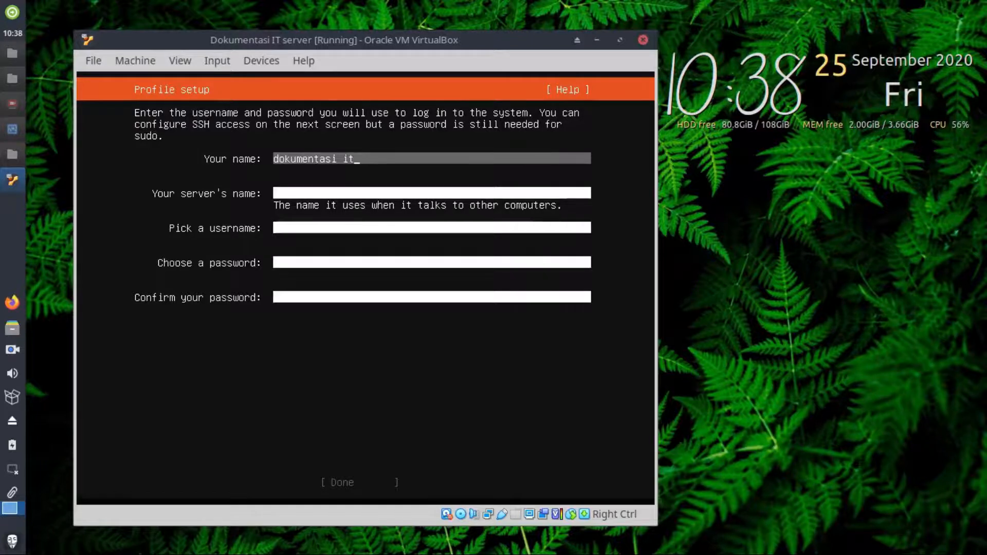
key("Tab")
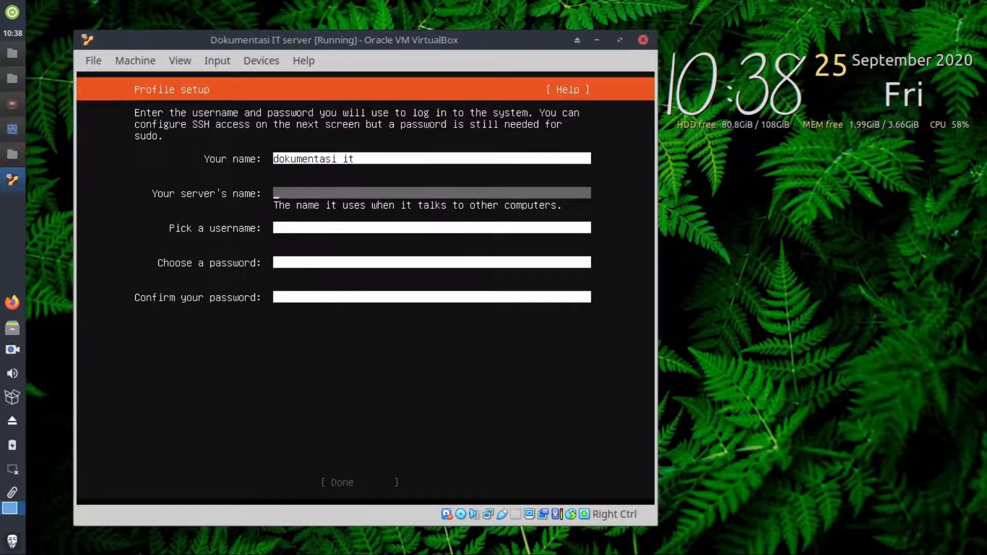
Set the server's name to ubuntu-server and the username to user01 in the profile setup
type("ubuntu-server")
key("Tab")
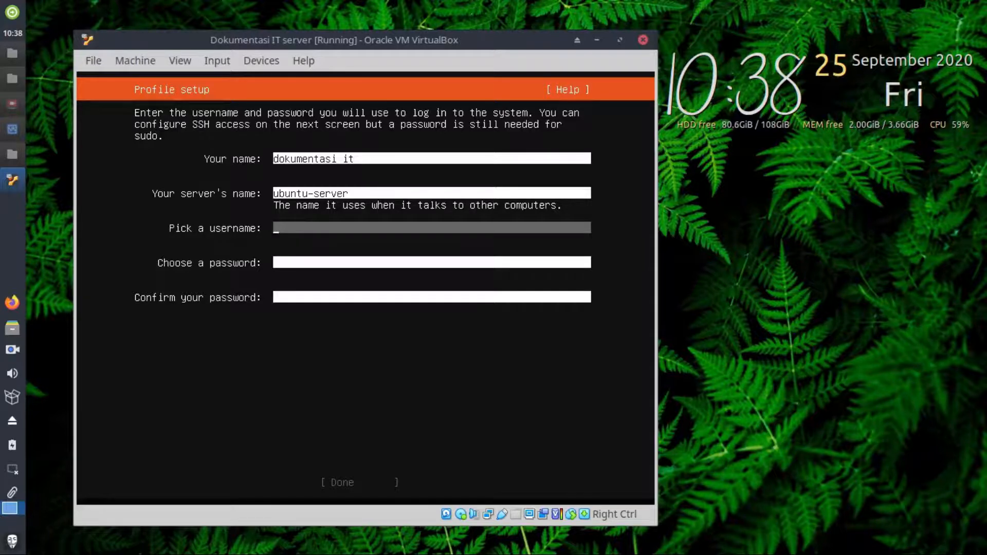
type("user01")
key("Tab")
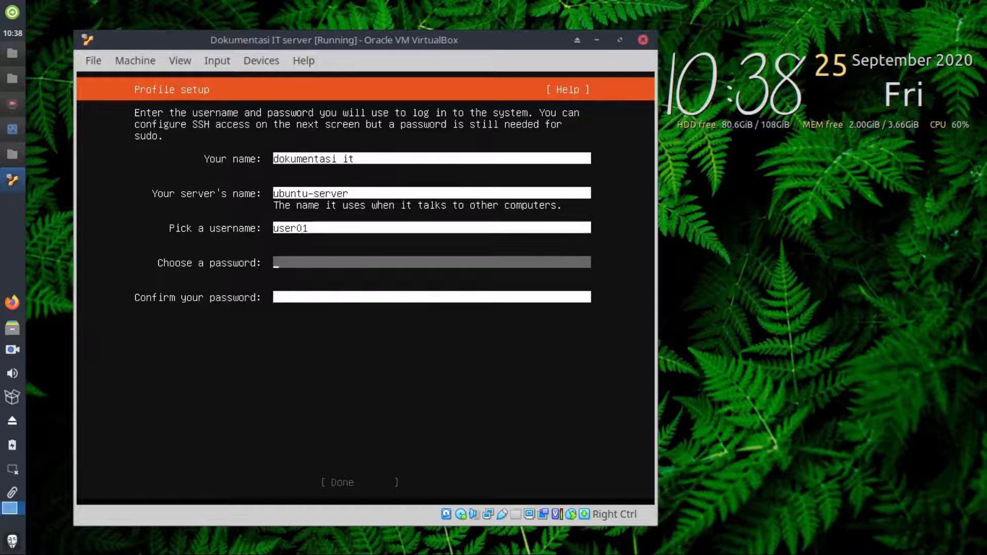
Enter and confirm the account password, and submit the profile setup
type("****")
key("Tab")
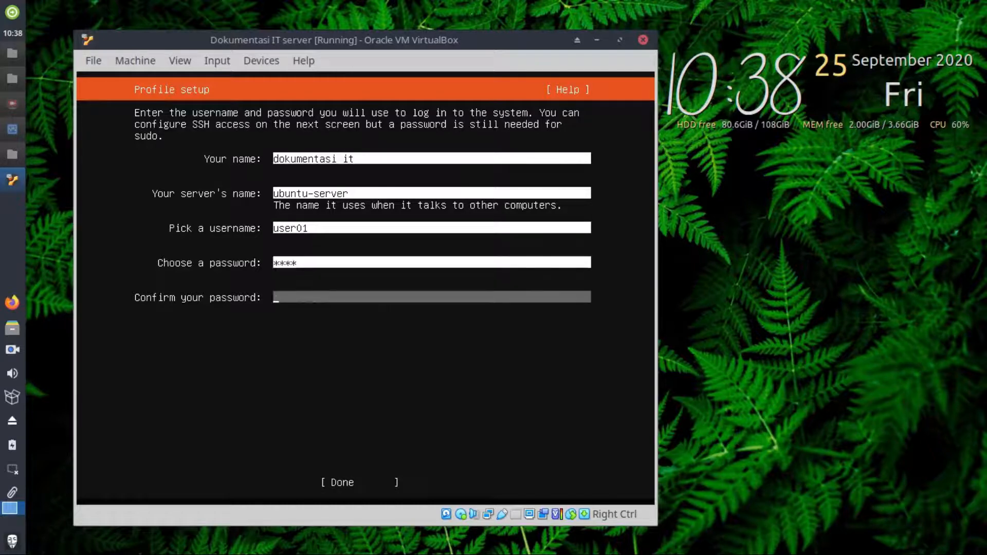
type("****")
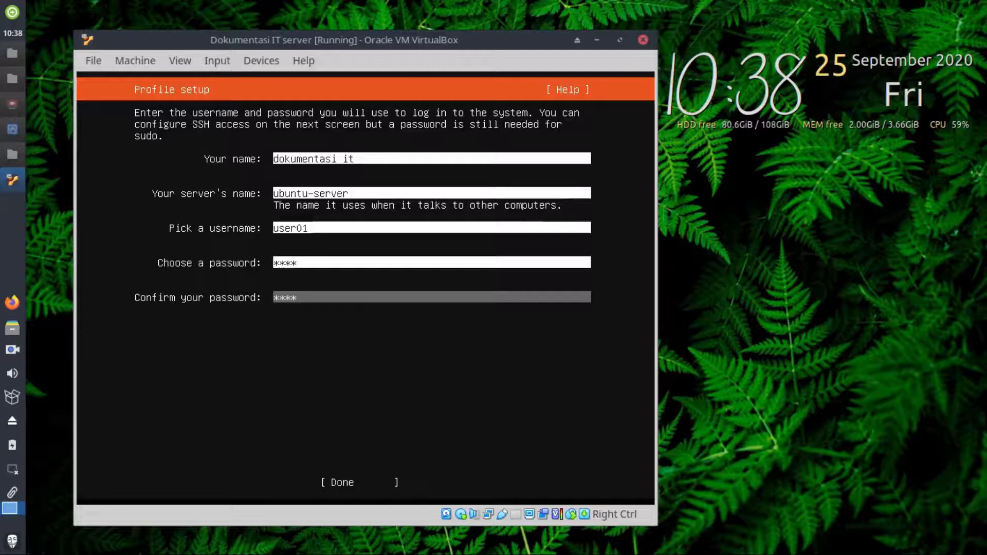
key("Tab")
key("Return")
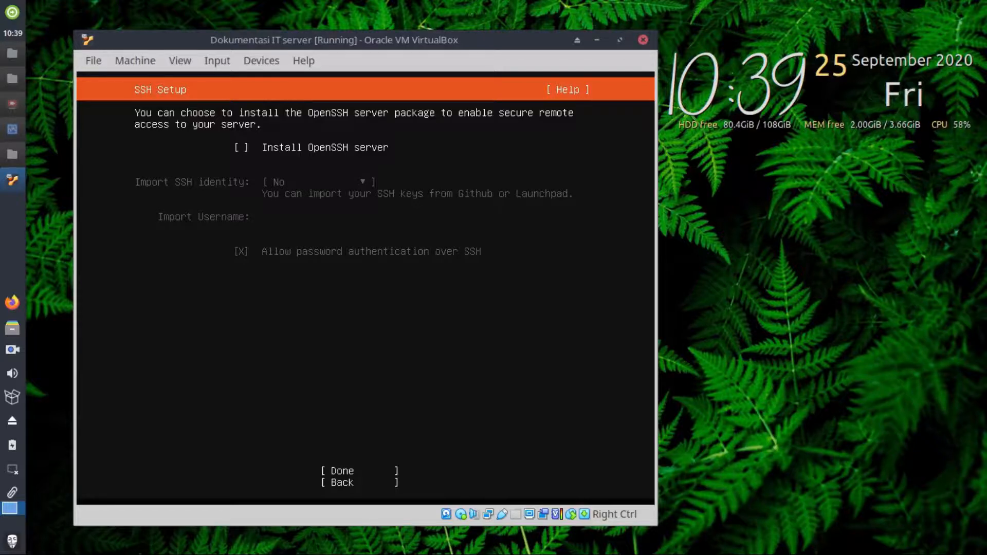
Continue past the SSH setup without installing the OpenSSH server
key("Tab")
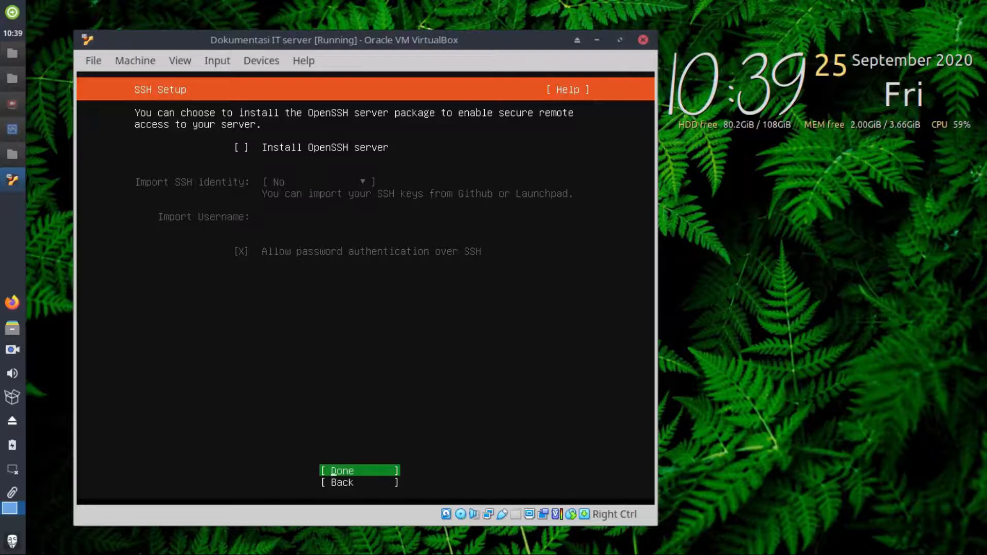
key("Return")
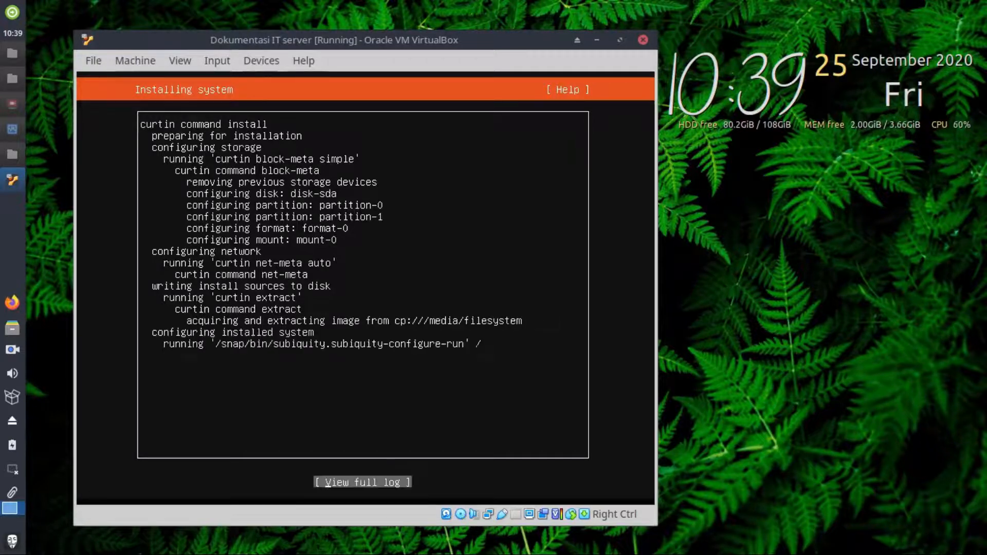
Examine the full installer log during the installation and close it
key("Return")
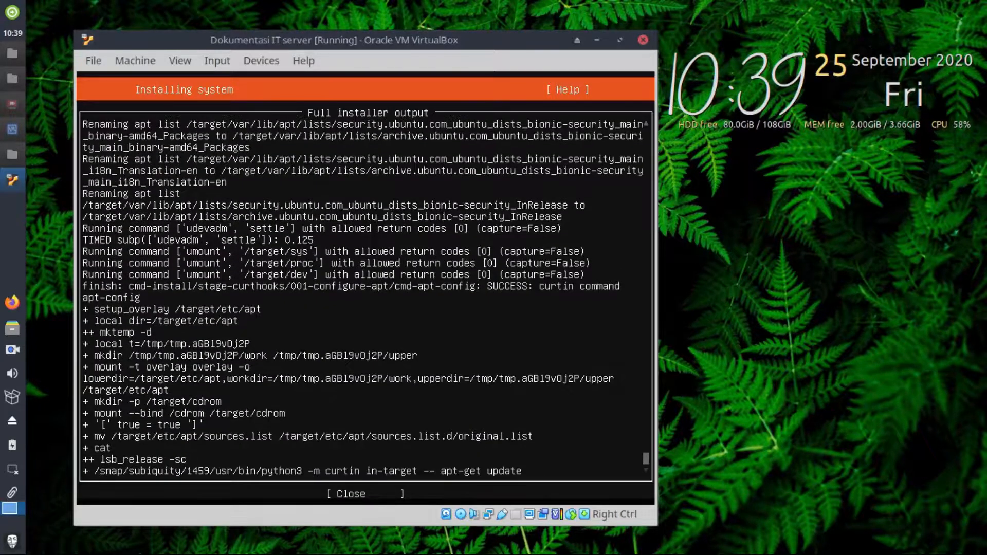
key("Tab")
key("Return")
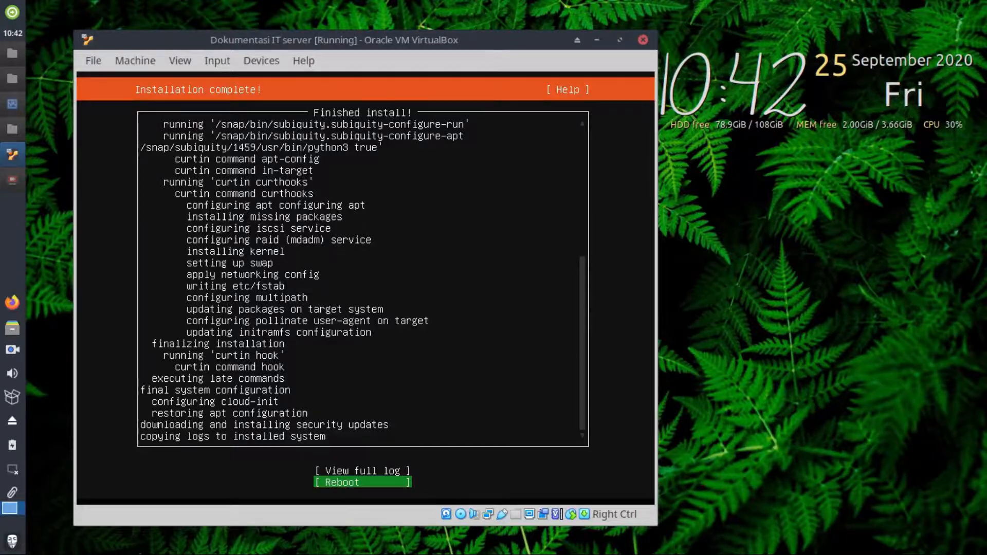
Reboot into the installed system, continuing past the installation medium removal prompt, and dismiss the mouse pointer integration notice
key("Return")
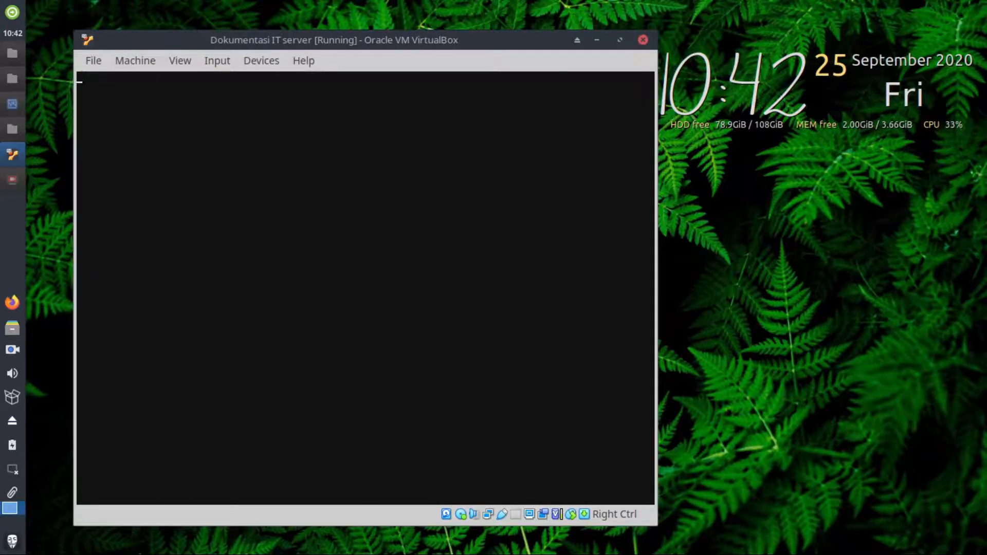
mouse_move(468, 35)
left_mouse_down()
mouse_move(441, 20)
mouse_move(455, 24)
left_mouse_up()
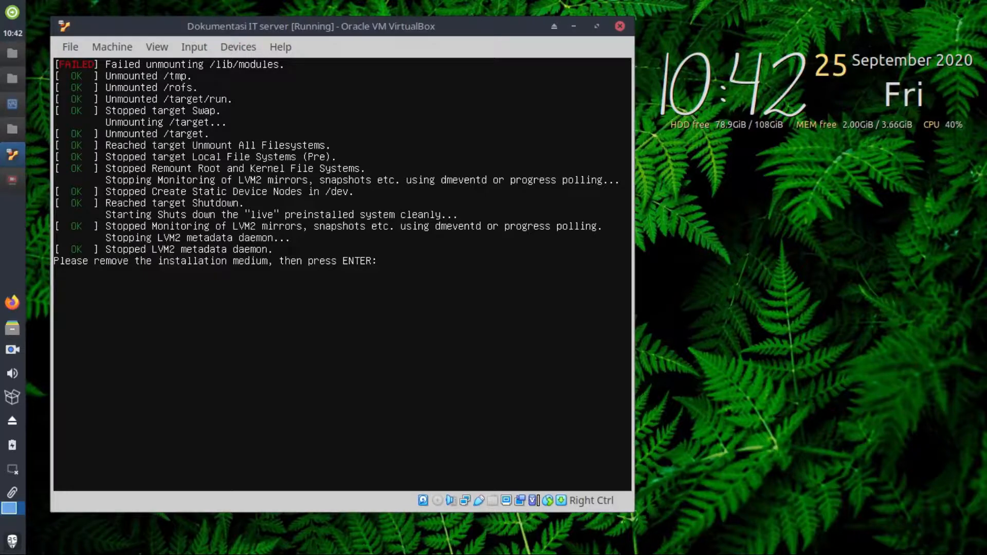
key("Return")
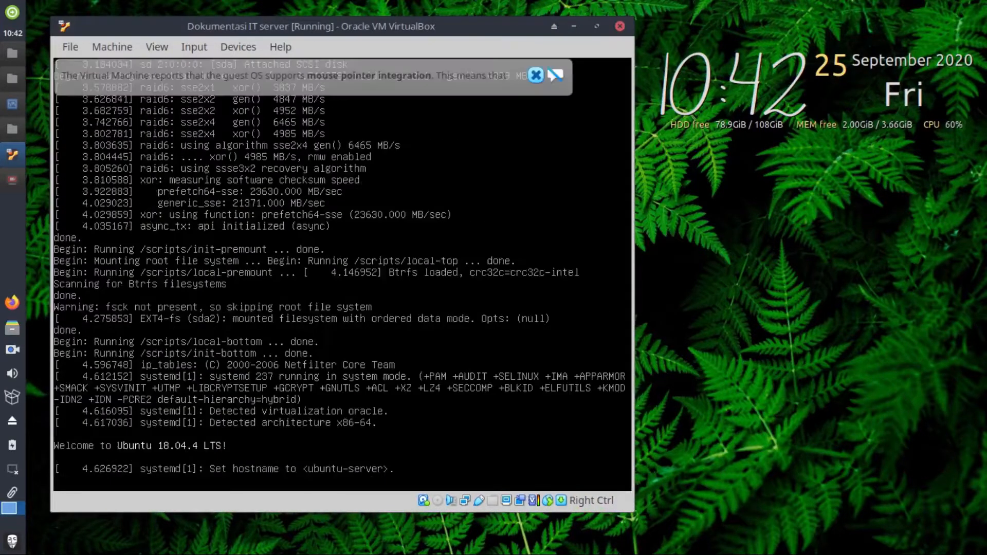
left_click(535, 75)
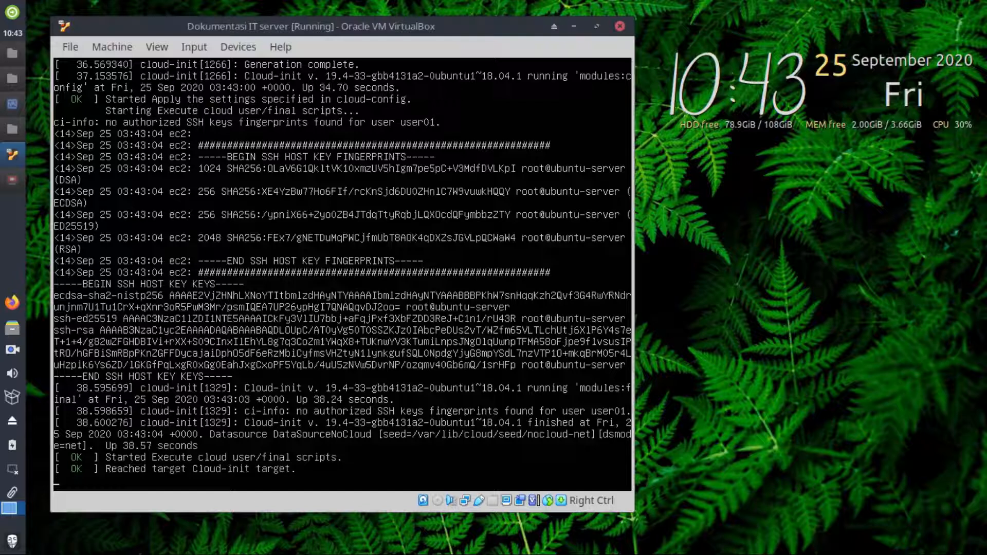
left_click(11, 182)
left_click(865, 100)
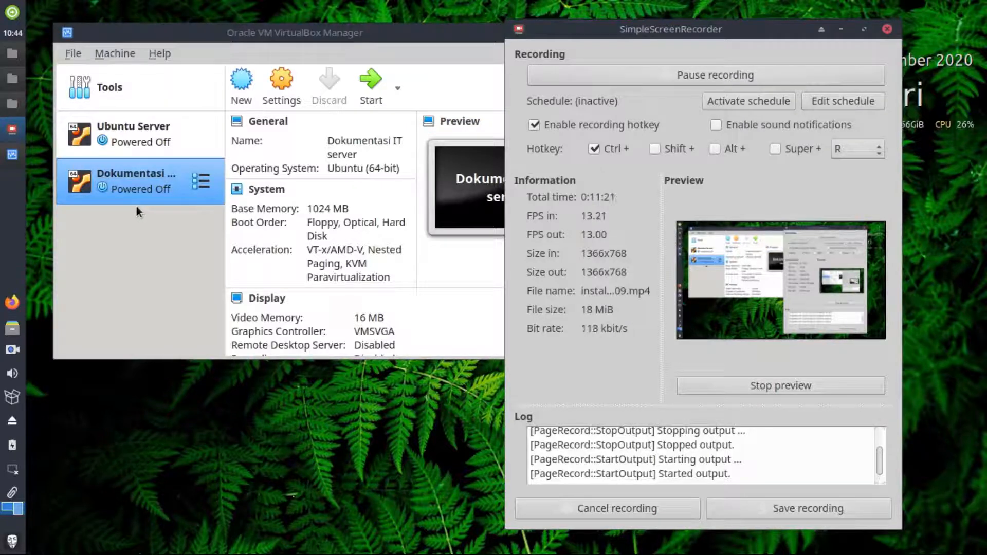
left_click(843, 30)
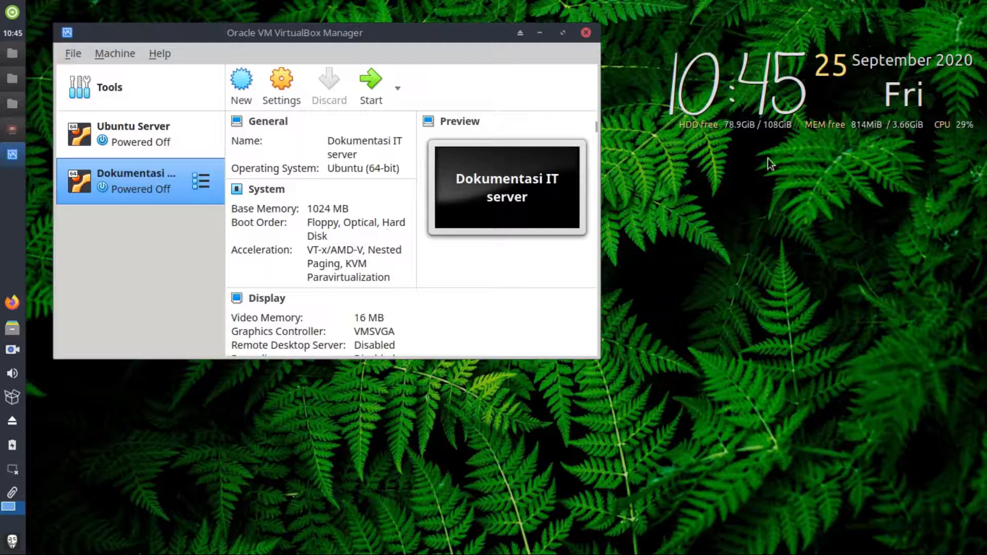
left_click(762, 213)
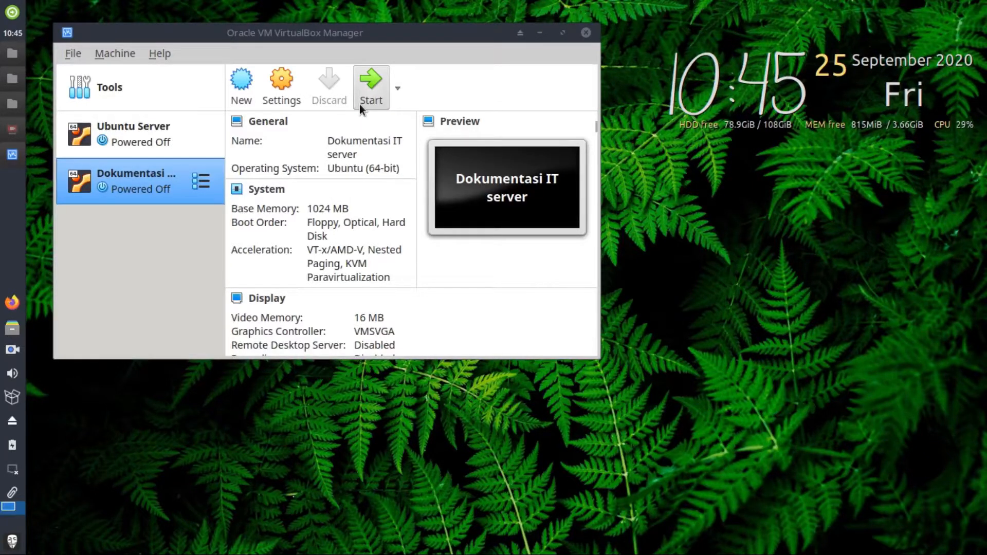
left_click(4, 325)
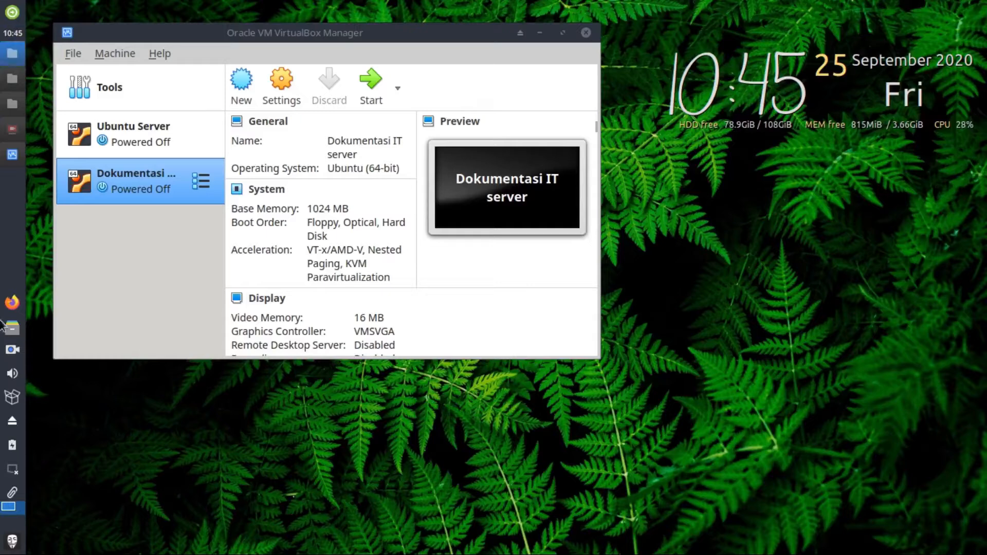